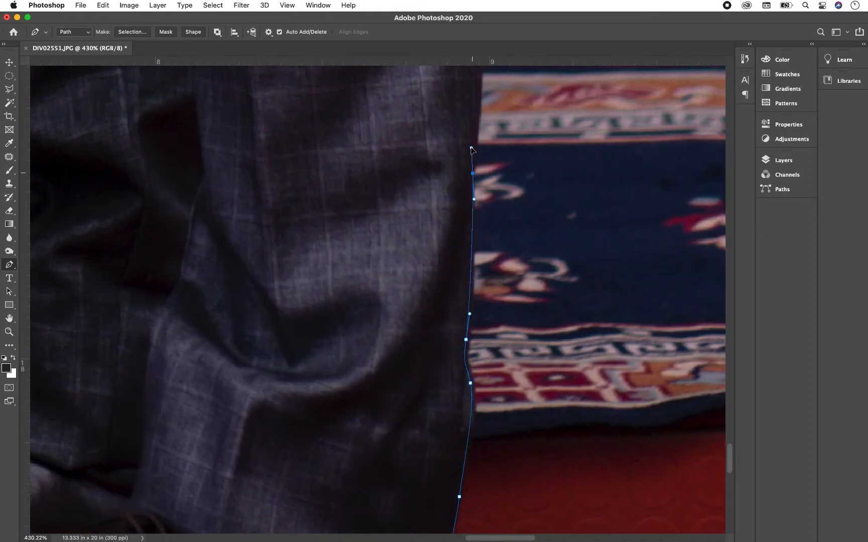
Step: Trace the outer edge of the groom's trouser leg with the Pen tool, from the lower leg up to the jacket hem
left_click_drag(369, 300, 359, 264)
left_click_drag(348, 143, 264, 253)
left_click(246, 281)
left_click_drag(266, 151, 355, 390)
left_click_drag(343, 261, 345, 241)
left_click_drag(347, 116, 342, 368)
left_click_drag(350, 378, 362, 301)
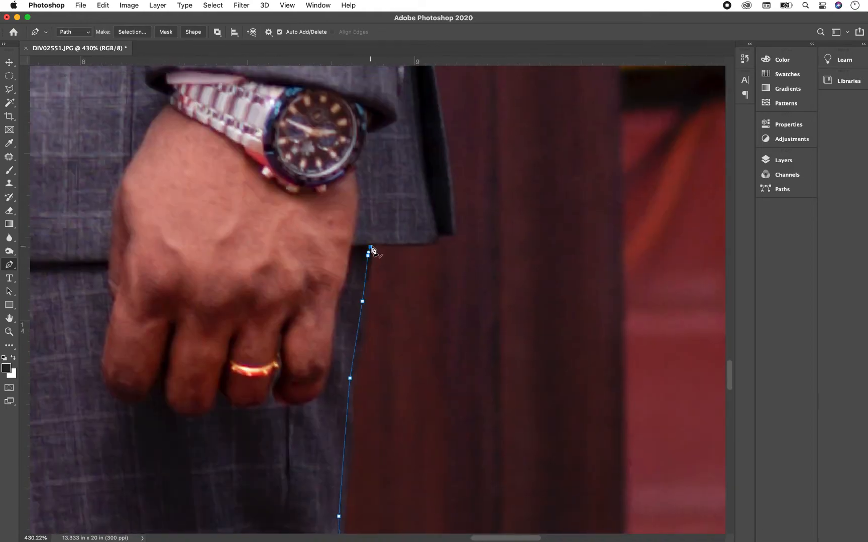
Step: Continue the path around the groom's jacket hem and up the outer edge of his sleeve
left_click_drag(438, 237, 448, 234)
left_click_drag(446, 189, 403, 411)
left_click(382, 219)
left_click_drag(354, 215, 264, 460)
left_click_drag(319, 195, 326, 166)
left_click_drag(326, 166, 310, 393)
left_click_drag(321, 292, 324, 268)
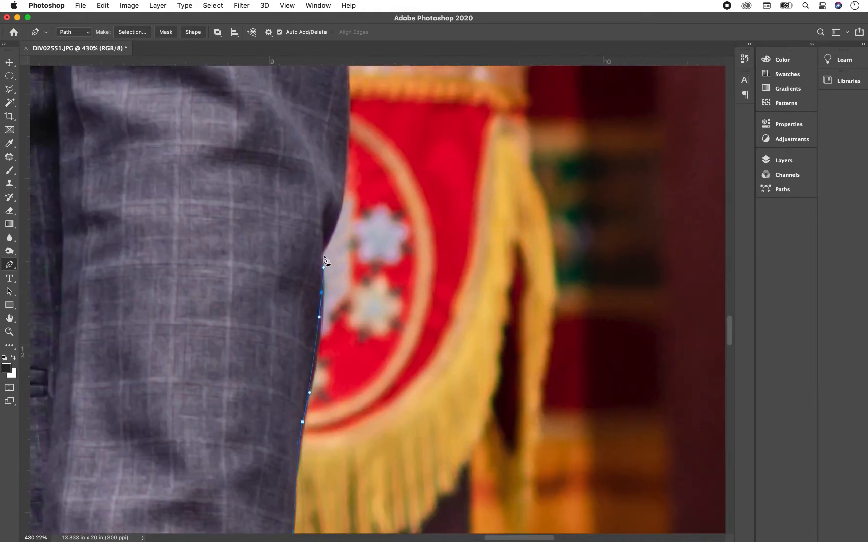
left_click_drag(348, 148, 347, 136)
left_click_drag(347, 136, 366, 341)
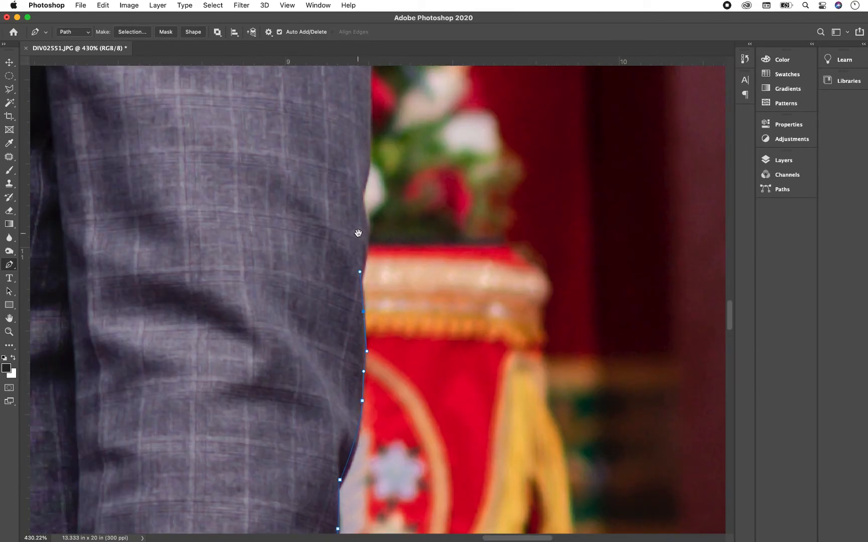
Step: Finish the outline around the couple, convert it to a selection and copy the couple to a new layer
key("super+shift+5")
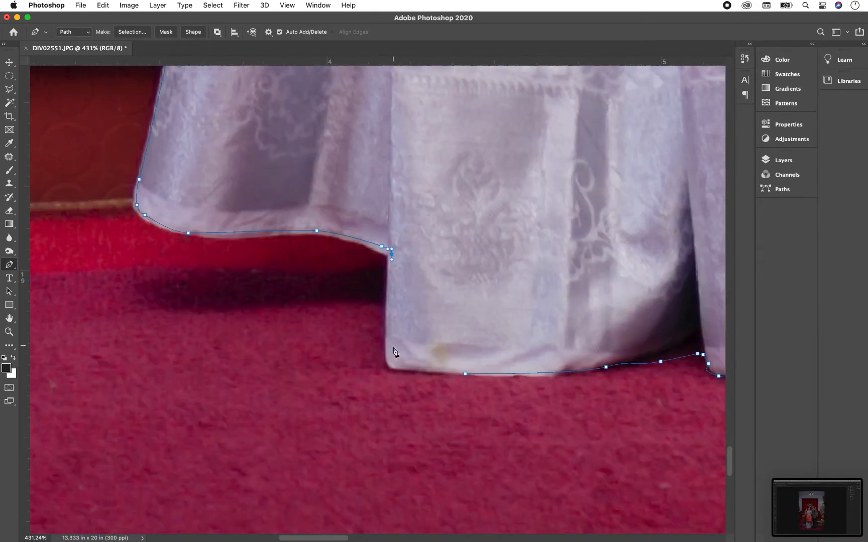
key("super+Return")
scroll(462, 374, "down", 10)
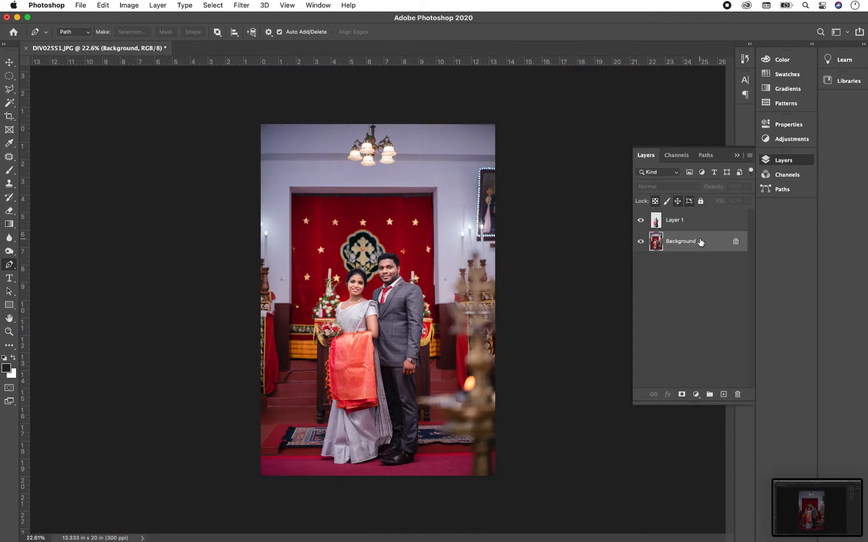
Step: Add a solid colour fill layer in blue-grey (H 230, S 16, B 53) between the background photo and the couple
left_click(696, 395)
left_click(683, 405)
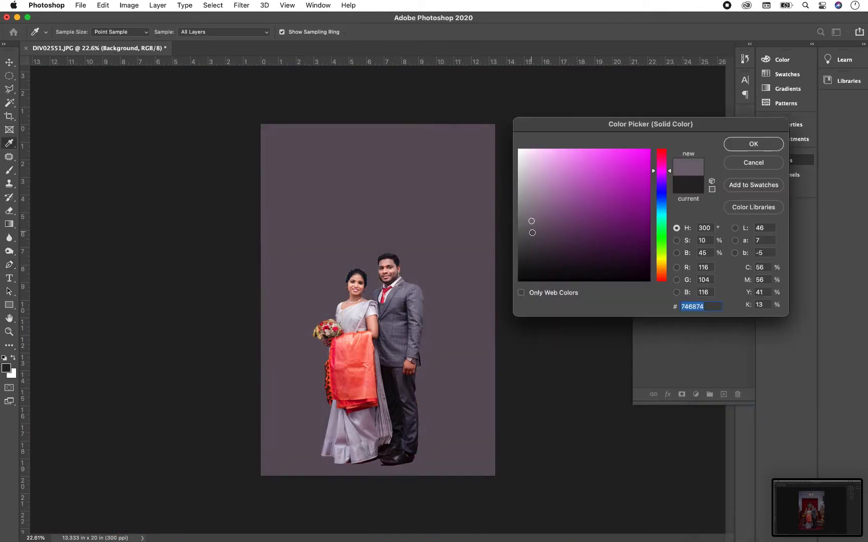
left_click_drag(532, 233, 577, 259)
left_click(661, 196)
left_click_drag(620, 231, 537, 208)
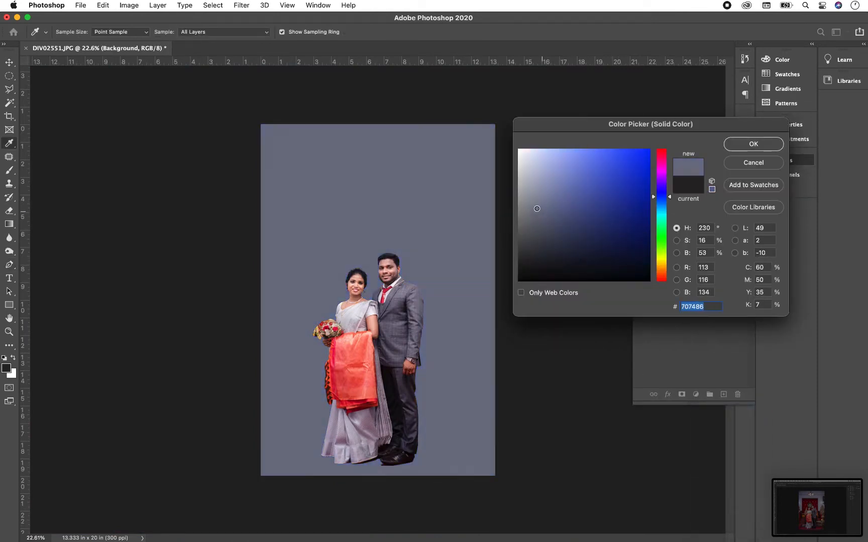
left_click(753, 143)
Step: Add a gradient map adjustment above the colour fill and change its black stop to a dark purple
left_click(696, 394)
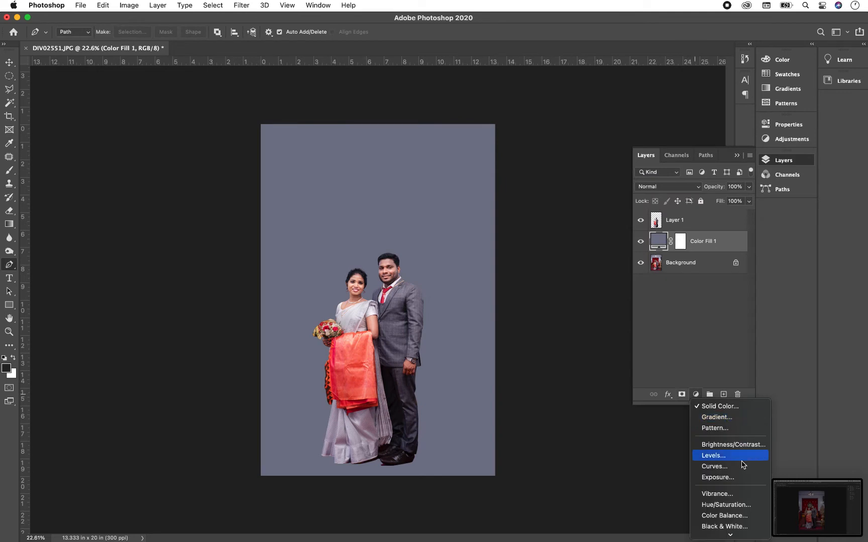
left_click(723, 521)
left_click(624, 160)
left_click(544, 240)
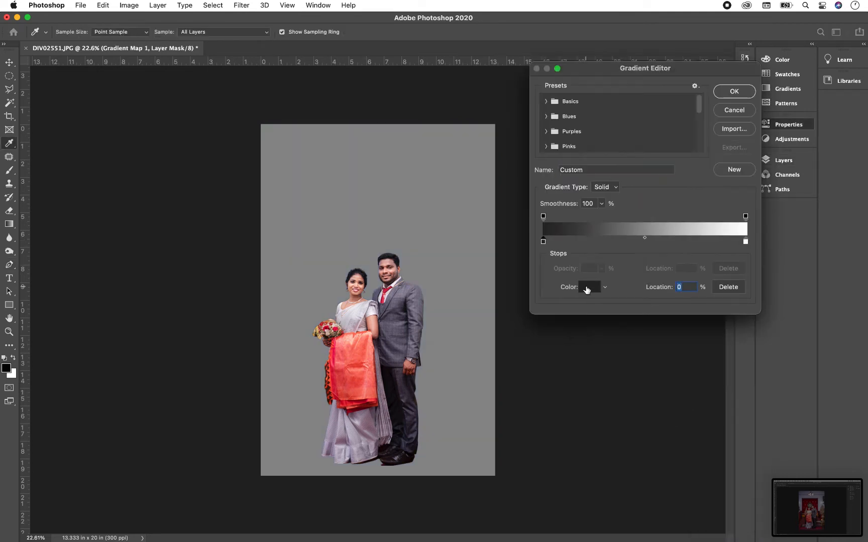
left_click(586, 289)
left_click(619, 184)
left_click(575, 263)
left_click(753, 144)
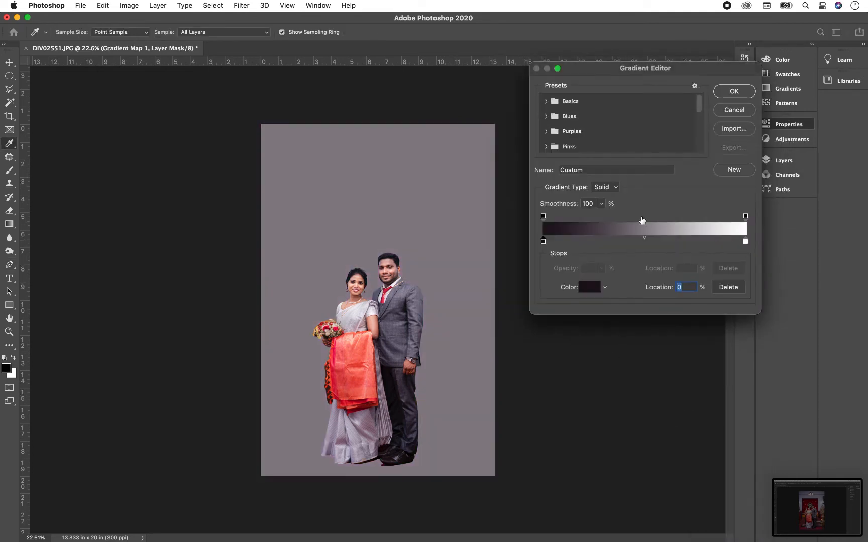
Step: Switch the gradient map to the Black, White preset from the Basics group and accept the gradient
left_click(546, 101)
left_click(596, 114)
left_click(579, 134)
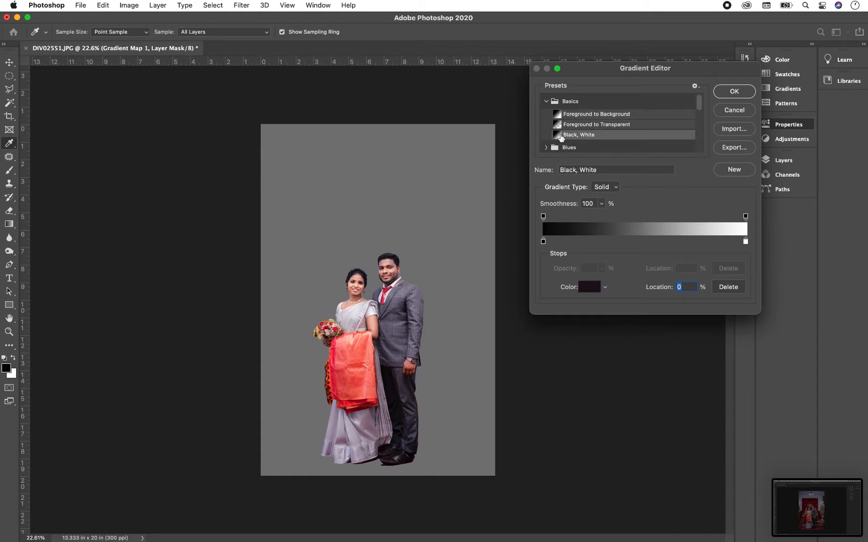
left_click(734, 91)
left_click(735, 121)
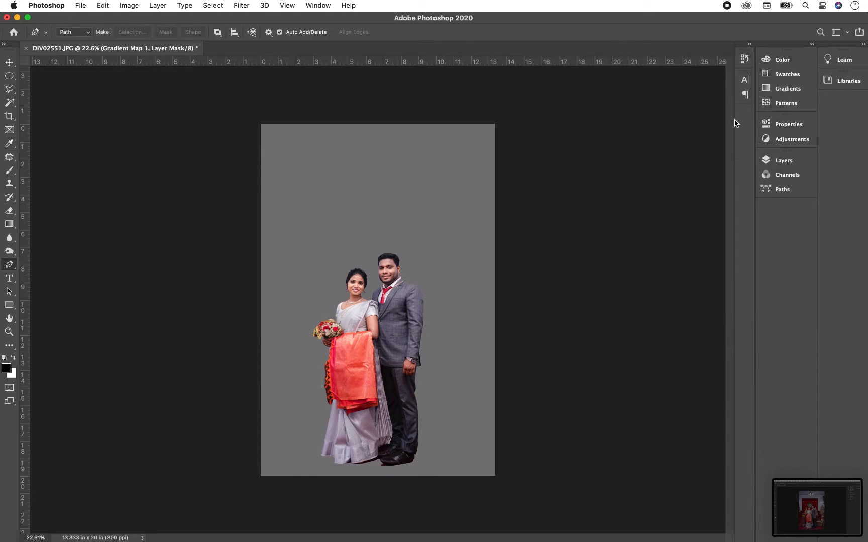
Step: Undo the gradient map and delete the solid colour fill layer
key("super+z")
key("super+z")
left_click(9, 225)
left_click(776, 160)
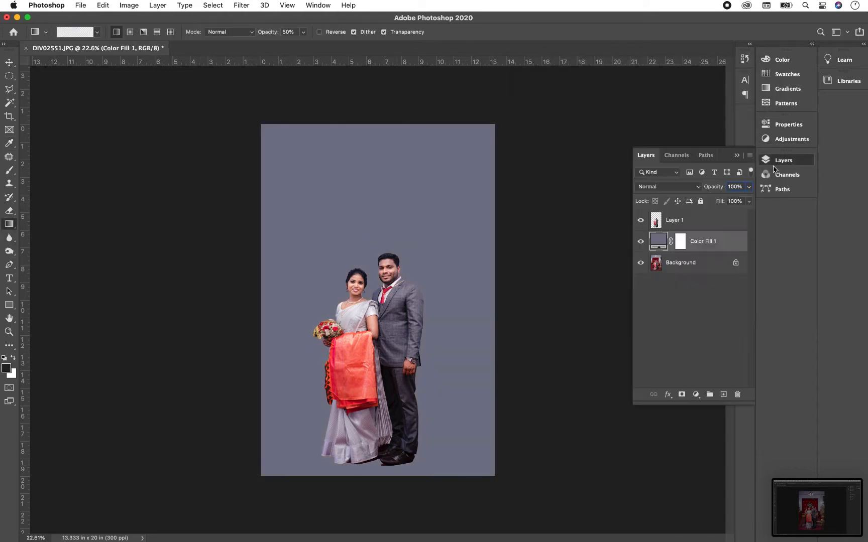
key("Delete")
Step: Duplicate the Background layer and apply the Black, White gradient preset behind the couple
key("super+j")
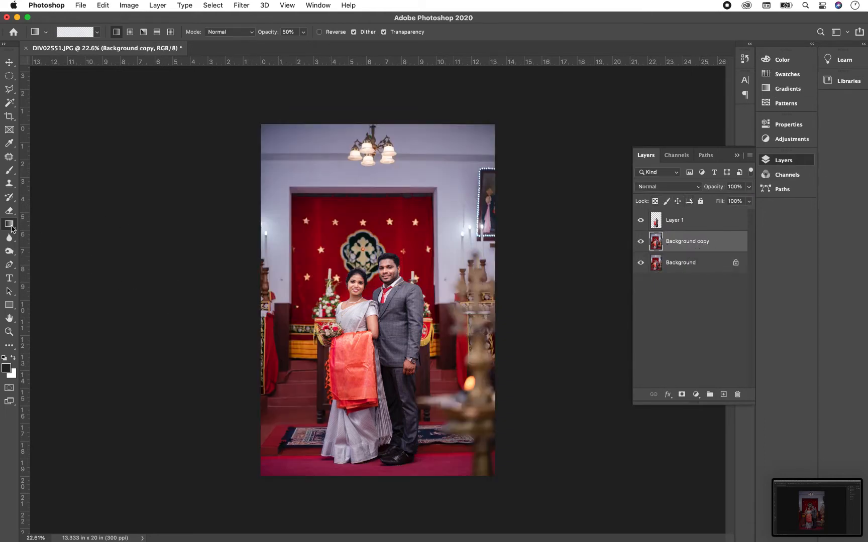
left_click(788, 88)
left_click(657, 106)
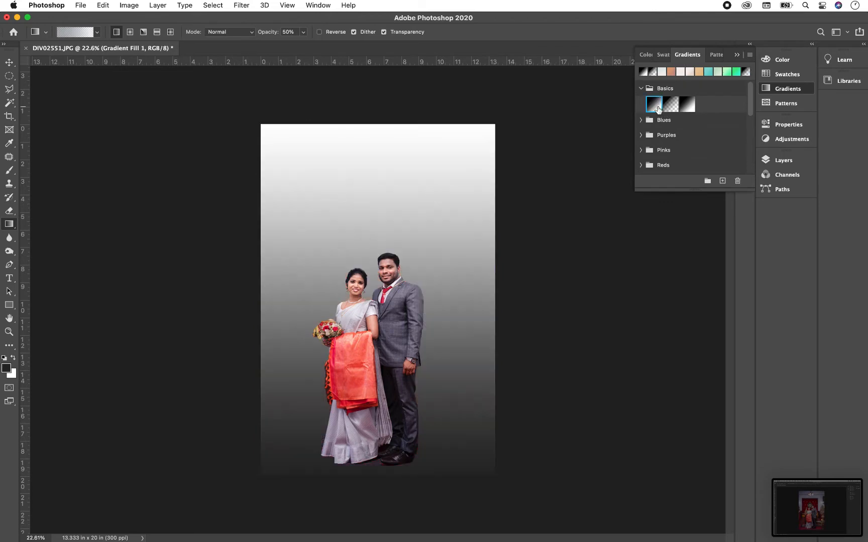
left_click(688, 104)
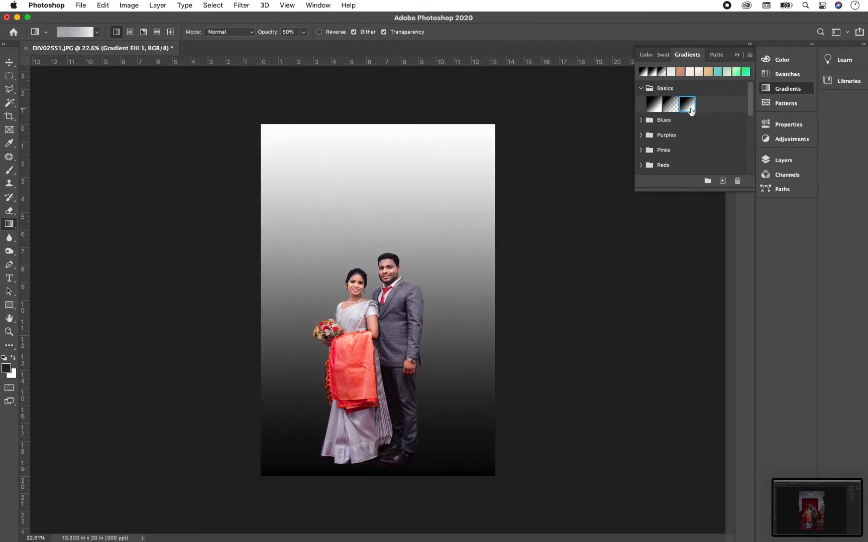
double_click(691, 111)
left_click(551, 286)
Step: Try presets from the Blues group on the background gradient, and settle on Green_02 from the Greens group
left_click(640, 120)
left_click(687, 138)
left_click(702, 137)
scroll(705, 161, "down", 5)
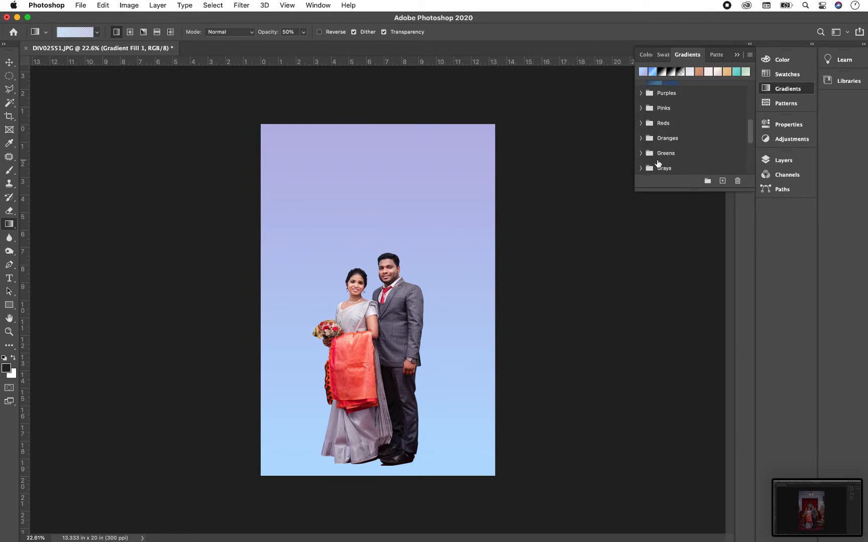
left_click(641, 153)
scroll(689, 166, "down", 4)
left_click(670, 110)
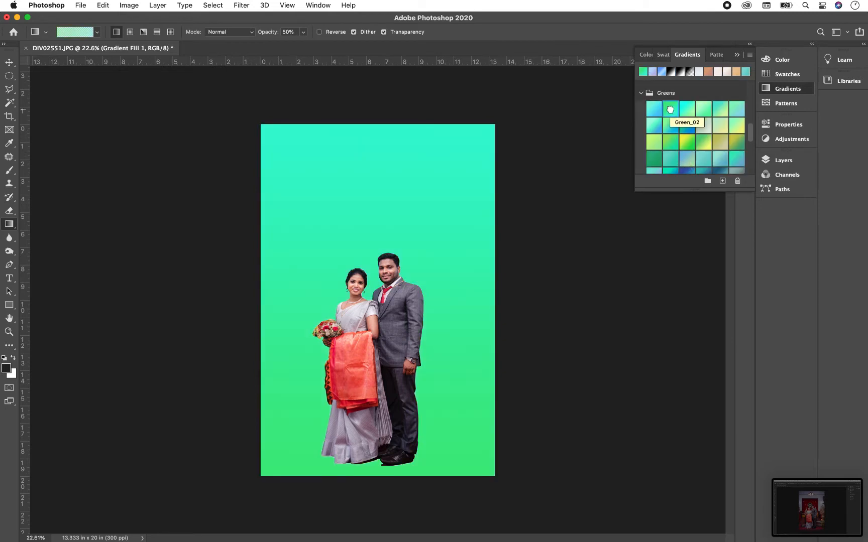
key("v")
left_click(775, 92)
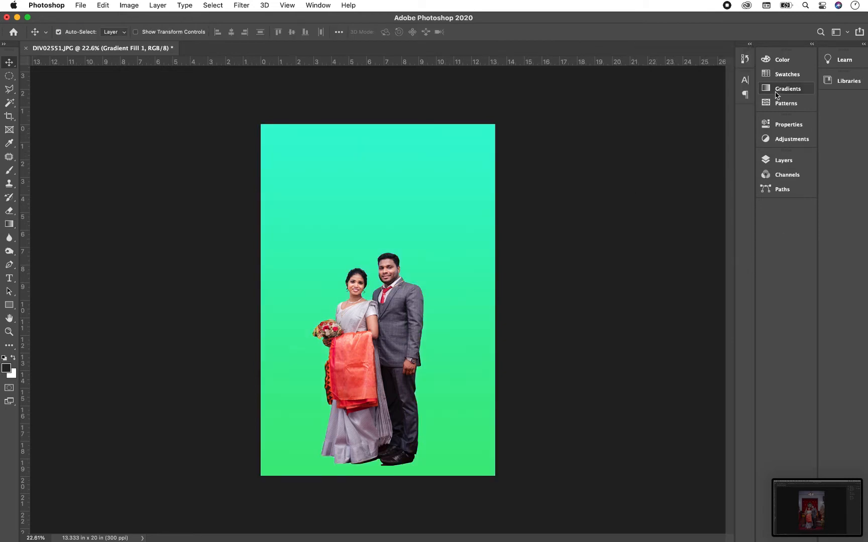
Step: Use the Magic Wand on the couple's layer to clear the dark background left between the saree's tassels
scroll(324, 360, "up", 10)
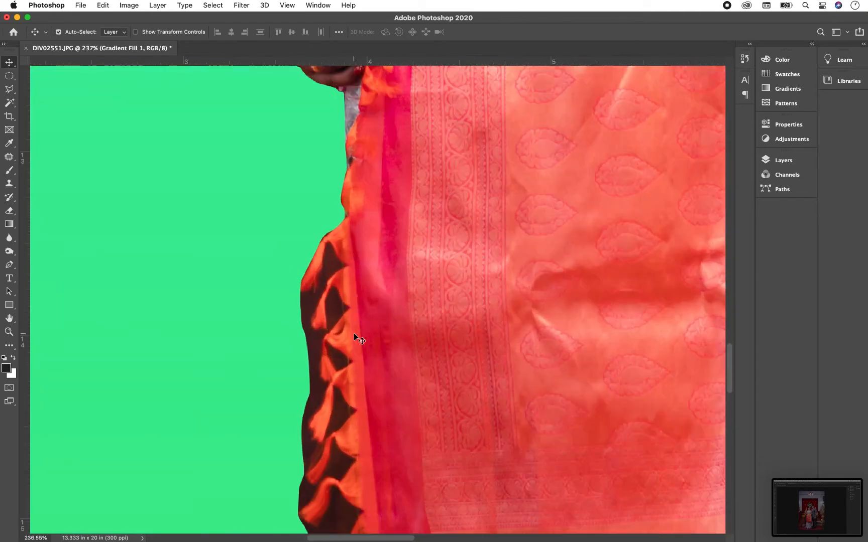
key("w")
right_click(359, 258)
left_click(391, 264)
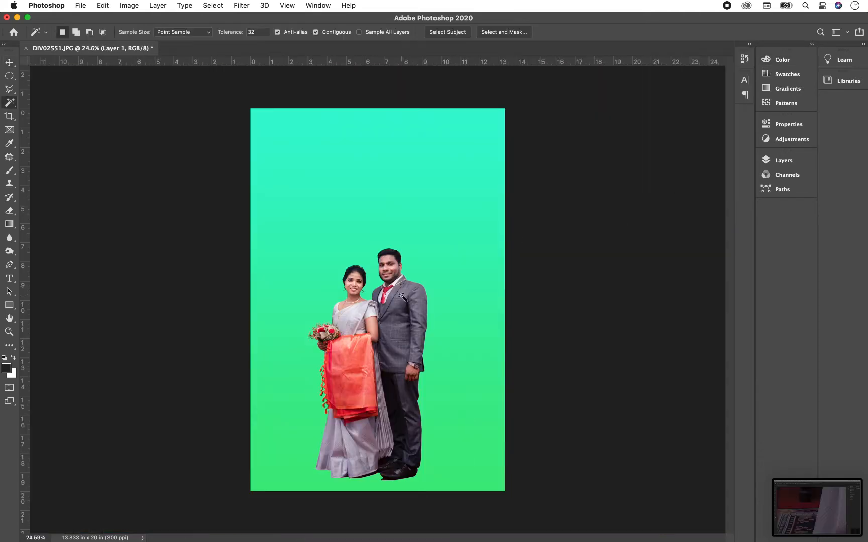
Step: Outline the bride's head and neck with the Pen tool, convert the path to a selection and copy it to a new layer
scroll(401, 296, "up", 5)
key("p")
left_click(255, 190)
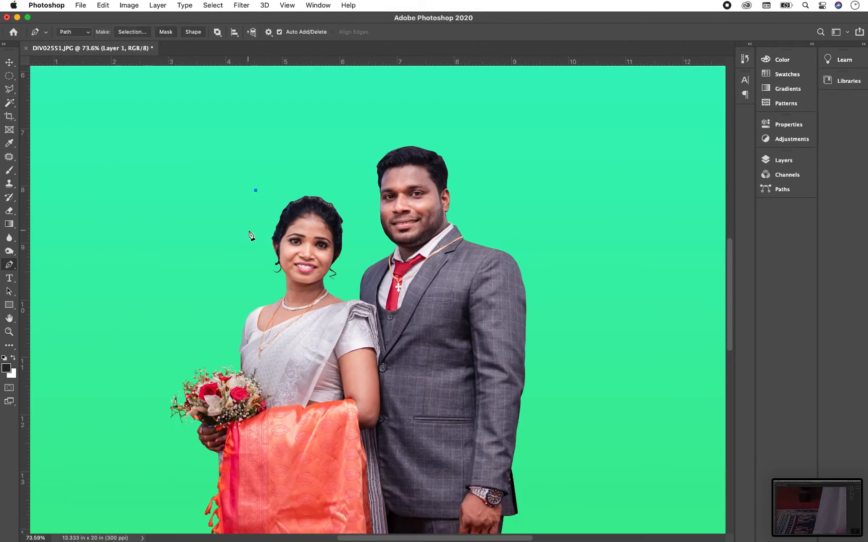
left_click(253, 237)
left_click(272, 278)
left_click(287, 297)
left_click(289, 303)
left_click(350, 210)
left_click(335, 188)
left_click(296, 180)
left_click(256, 190)
key("super+Return")
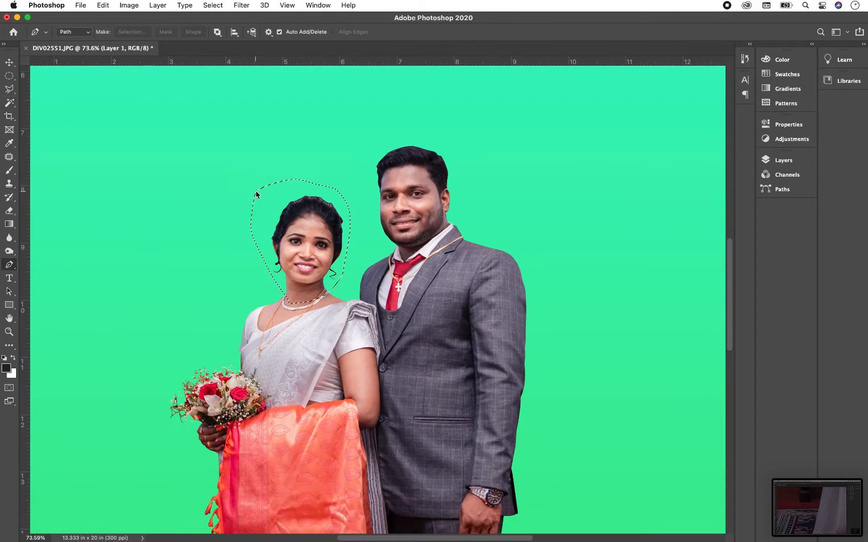
key("super+j")
Step: Move the bride's copied head slightly sideways off the original
key("v")
right_click(316, 237)
left_click(323, 244)
left_click_drag(322, 244, 307, 248)
Step: Outline the groom's head with the Pen tool on the couple's layer, convert the path to a selection and copy it to a new layer
right_click(388, 203)
left_click(393, 208)
key("Tab")
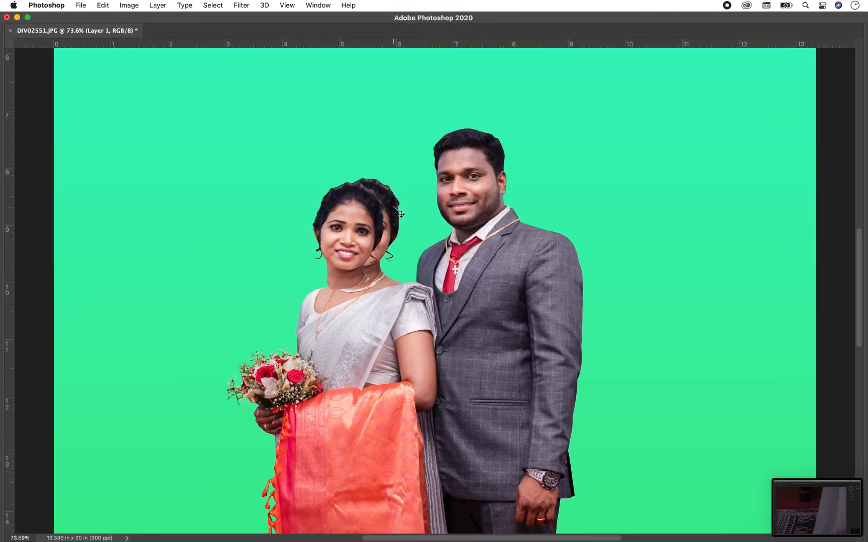
left_click(413, 133)
left_click(430, 198)
left_click(430, 201)
left_click(439, 217)
left_click(506, 207)
left_click(509, 131)
left_click(472, 121)
key("super+Return")
key("v")
right_click(468, 163)
left_click(480, 171)
key("super+j")
Step: Move the bride's copied head back over her original head
right_click(340, 248)
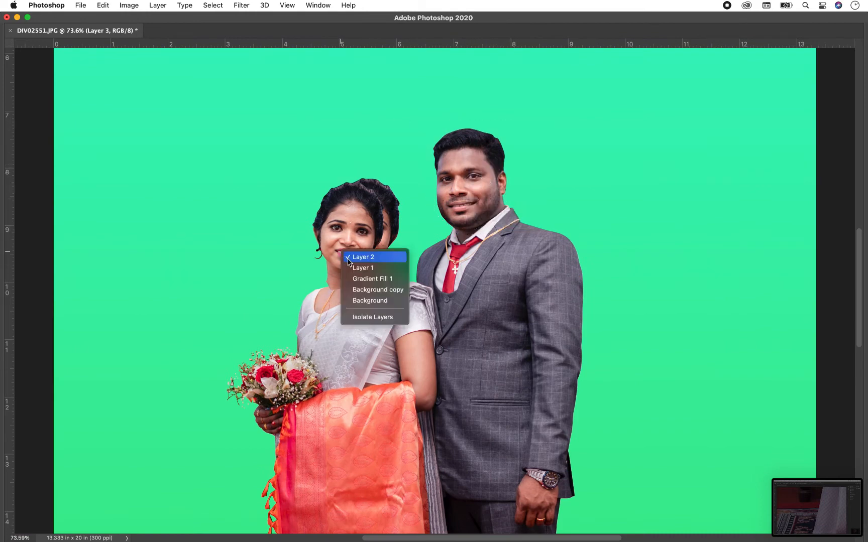
left_click(351, 257)
left_click_drag(350, 250, 363, 249)
Step: Start a Pen path for the bodies, running beneath both chins and out past the groom's shoulder and arm
mouse_move(865, 323)
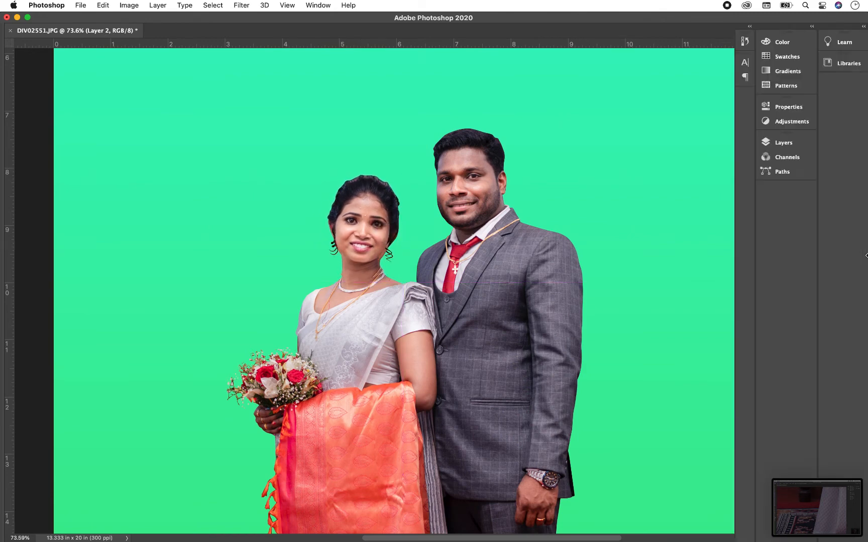
left_click(331, 256)
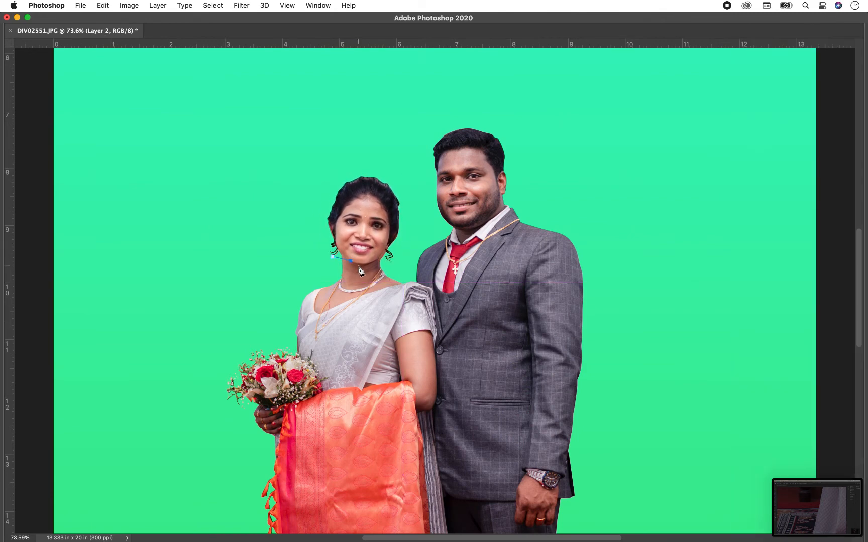
left_click(434, 229)
left_click(476, 219)
left_click(572, 215)
left_click(648, 422)
Step: Continue the body path loosely down the groom's side, around the feet and up the bride's side to her shoulder
scroll(552, 435, "down", 3)
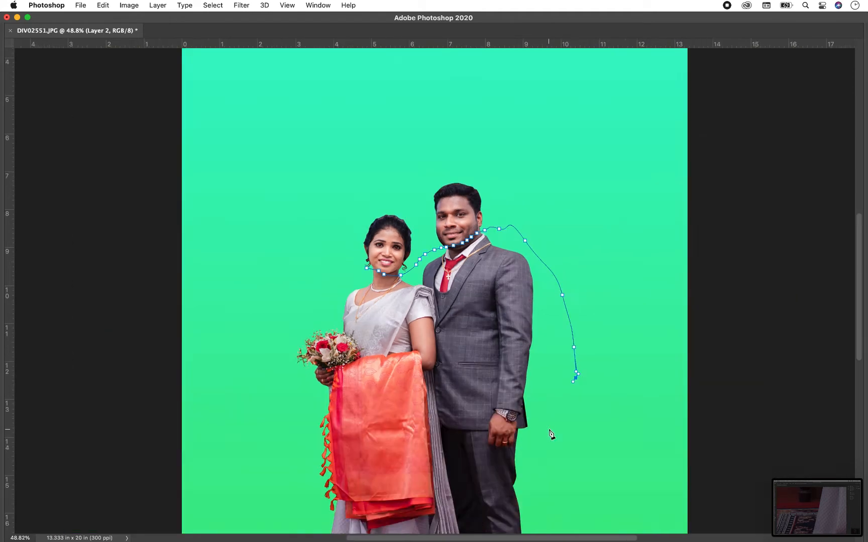
scroll(552, 435, "down", 5)
left_click_drag(547, 318, 541, 367)
left_click_drag(529, 417, 522, 433)
left_click(492, 454)
left_click_drag(444, 466, 411, 468)
left_click_drag(271, 414, 271, 398)
left_click(276, 290)
left_click(264, 144)
scroll(263, 141, "up", 5)
left_click_drag(313, 288, 323, 276)
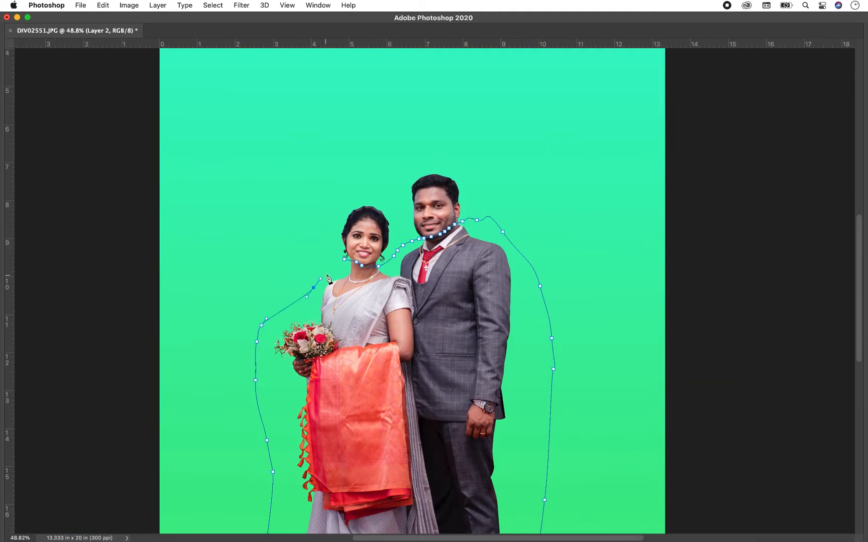
Step: Close the body path, convert it to a selection and copy the couple's bodies from the cutout layer to a new layer
left_click(331, 262)
key("super+Return")
right_click(384, 311, "super")
left_click(405, 322)
key("super+j")
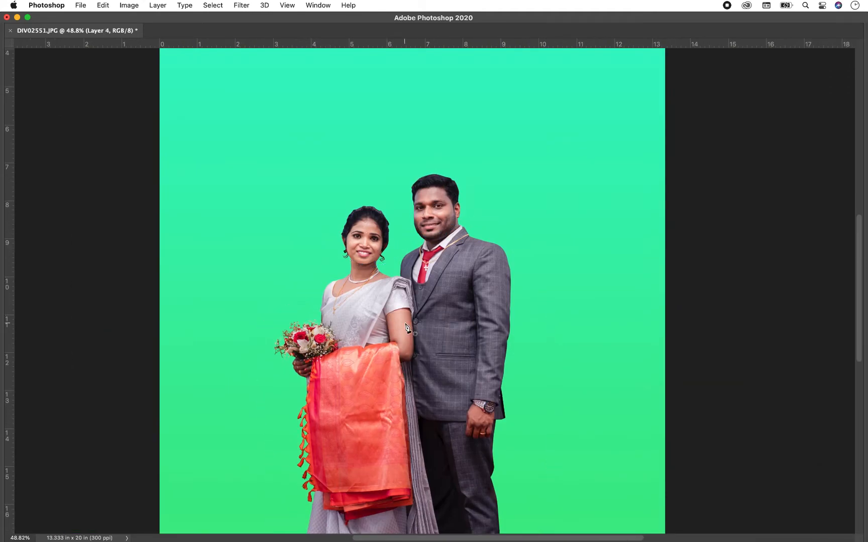
key("v")
key("f")
key("f")
key("f")
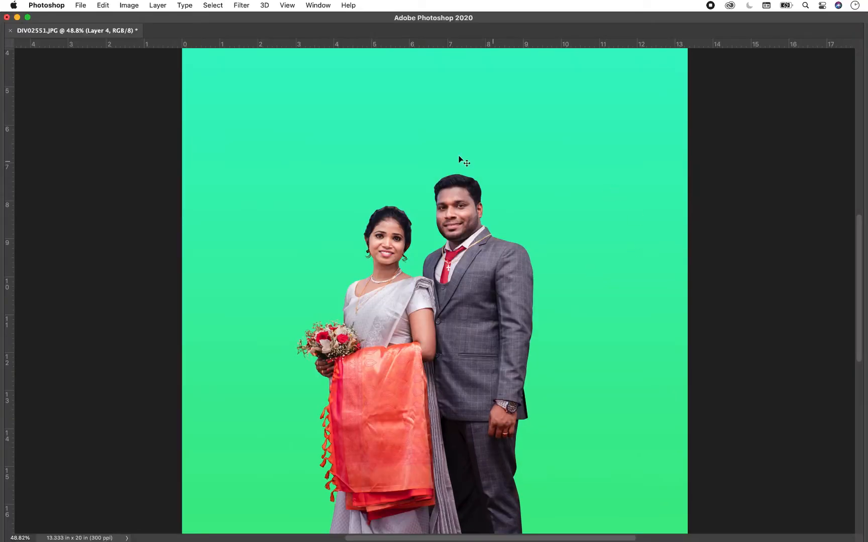
Step: Open the bride's head layer in the Liquify filter and set the brush size to 1600
key("Tab")
left_click(783, 160)
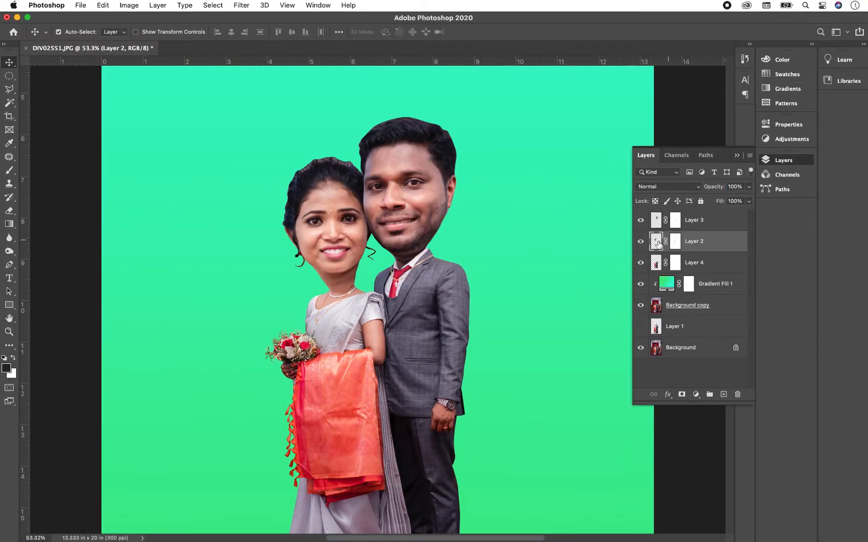
left_click(241, 5)
left_click(251, 86)
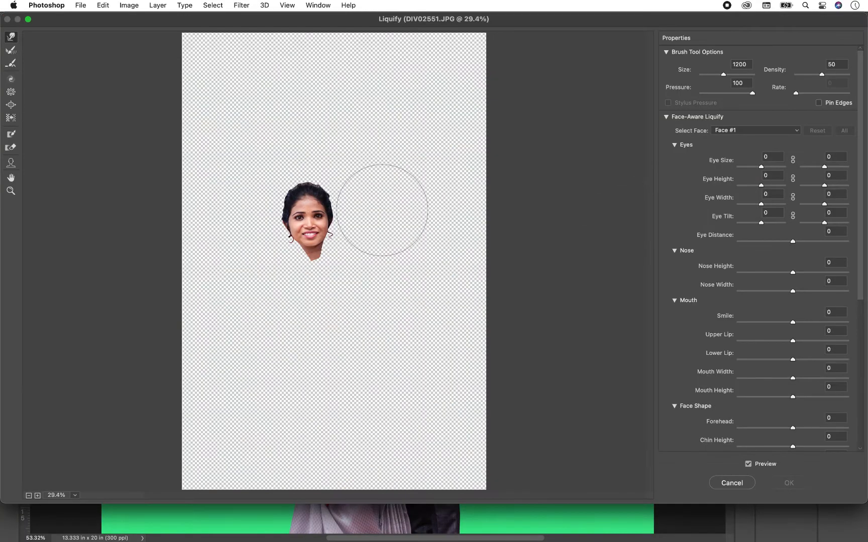
key("bracketright")
key("bracketright")
key("super+1")
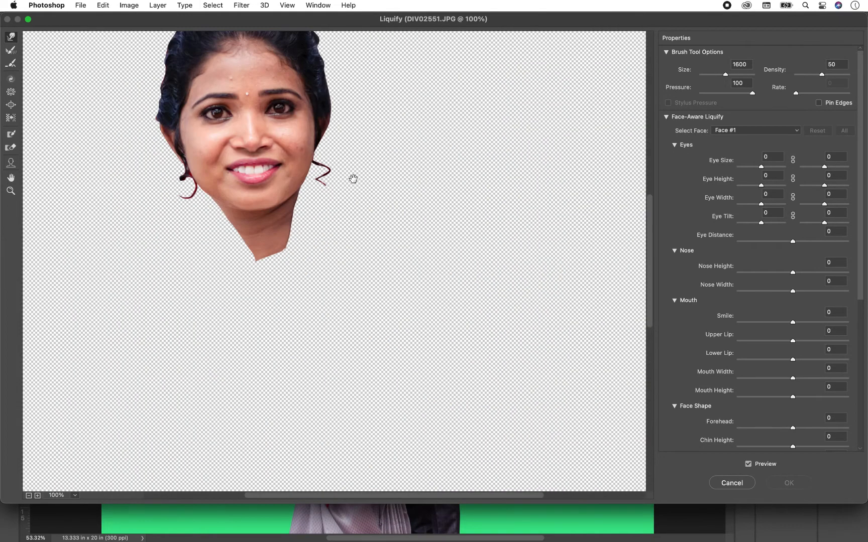
Step: Set the bride's Eye Size to 100, Eye Height to 79 and 89, Eye Width to 70 and about 63, and adjust her eye distance and nose
left_click_drag(353, 179, 410, 301)
mouse_move(762, 168)
left_mouse_down()
mouse_move(786, 173)
mouse_move(780, 190)
left_mouse_up()
left_click_drag(824, 186, 844, 189)
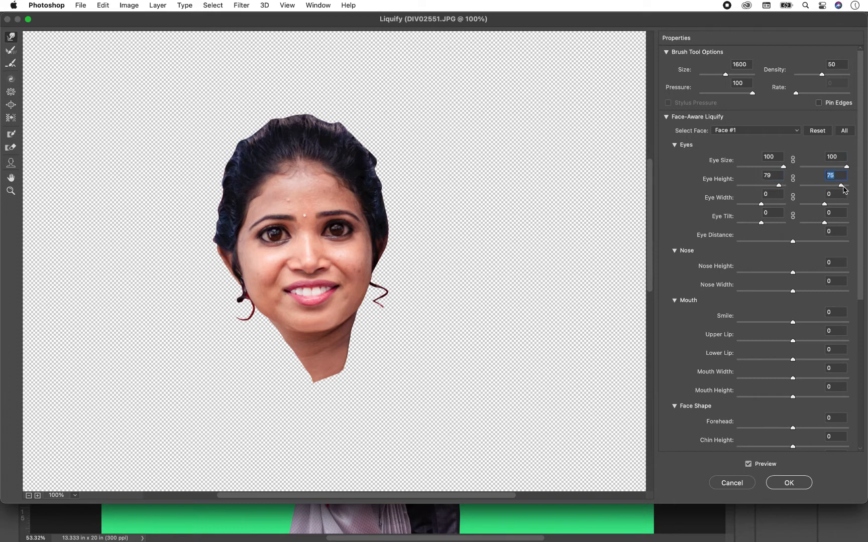
left_click_drag(760, 204, 832, 205)
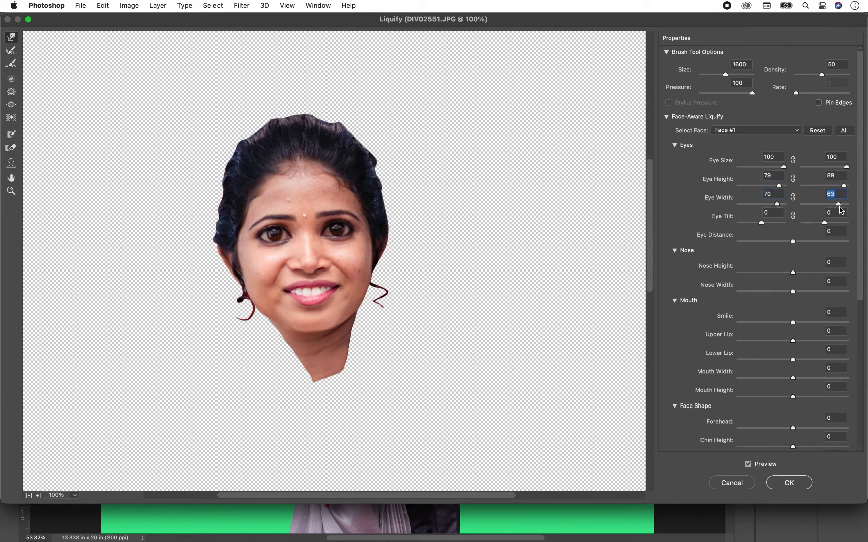
left_click_drag(793, 242, 815, 292)
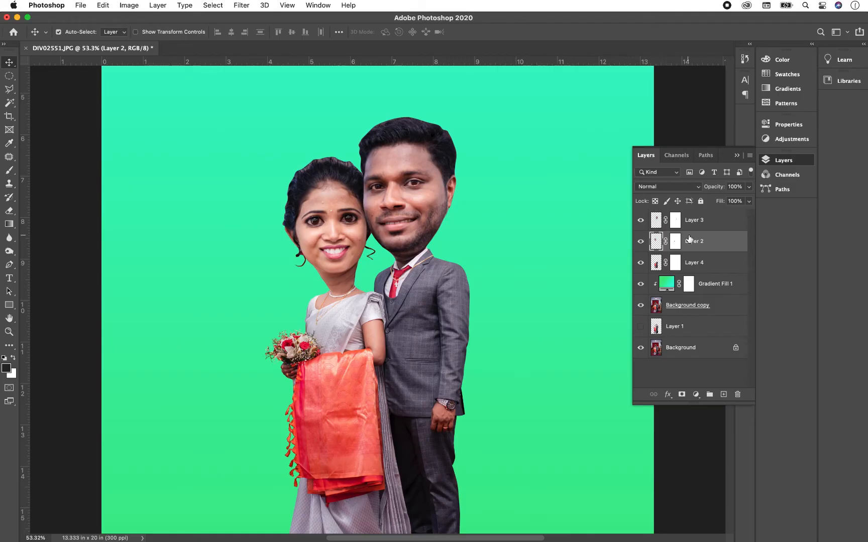
Step: Open the groom's head layer in the Liquify filter and set the Eye Size of both eyes to 100
left_click(242, 5)
left_click(262, 86)
key("super+plus")
key("super+plus")
key("super+plus")
key("super+plus")
key("super+plus")
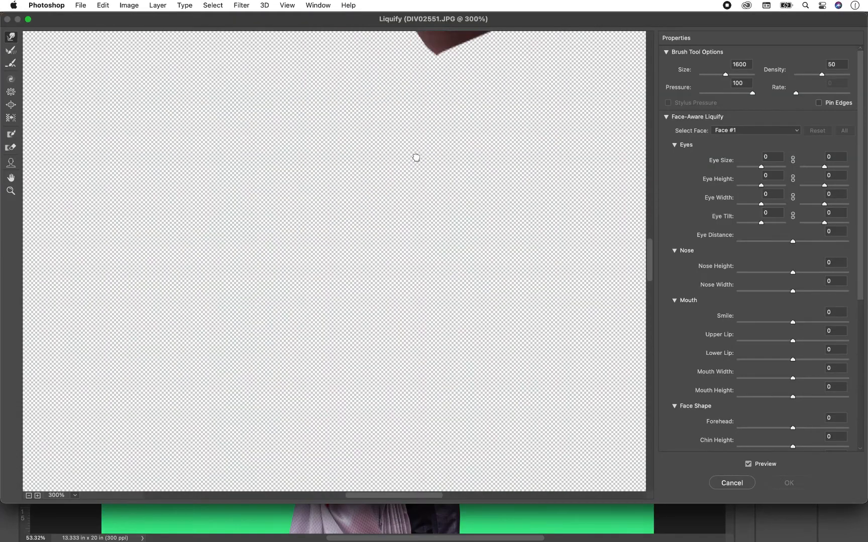
left_click_drag(414, 157, 385, 399)
key("super+minus")
key("super+minus")
key("super+minus")
key("super+plus")
key("super+plus")
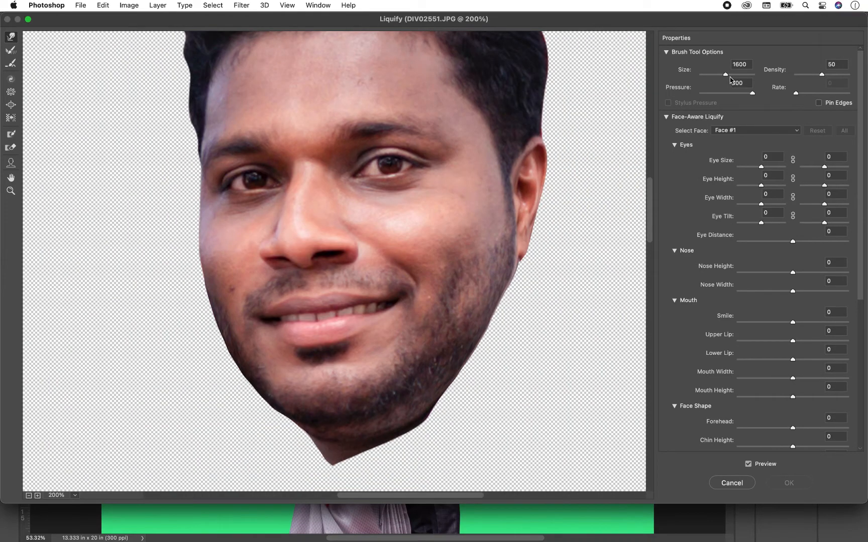
left_click_drag(761, 166, 846, 166)
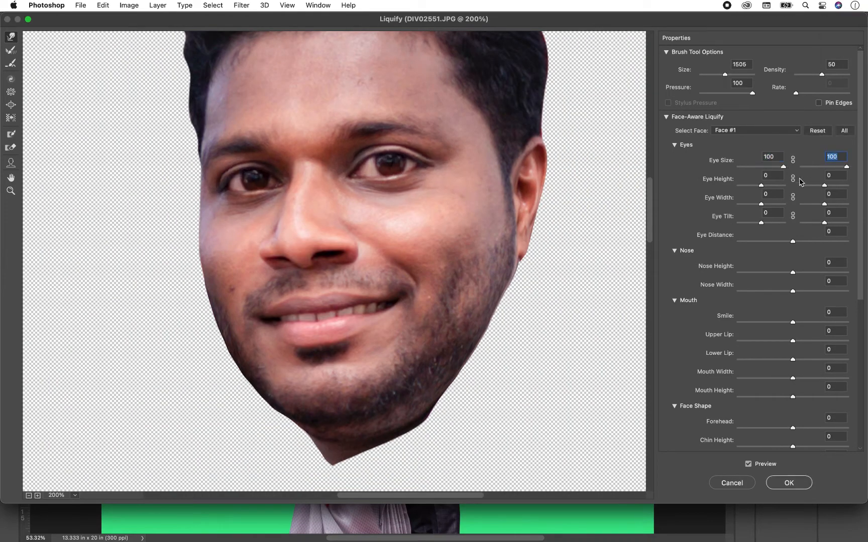
Step: Set the groom's Eye Height to 86 and 70, Eye Width to 84, Eye Distance to 22, Nose Height to -27 and Nose Width to 96
left_click_drag(761, 185, 840, 186)
left_click_drag(762, 204, 842, 203)
left_click_drag(793, 242, 843, 292)
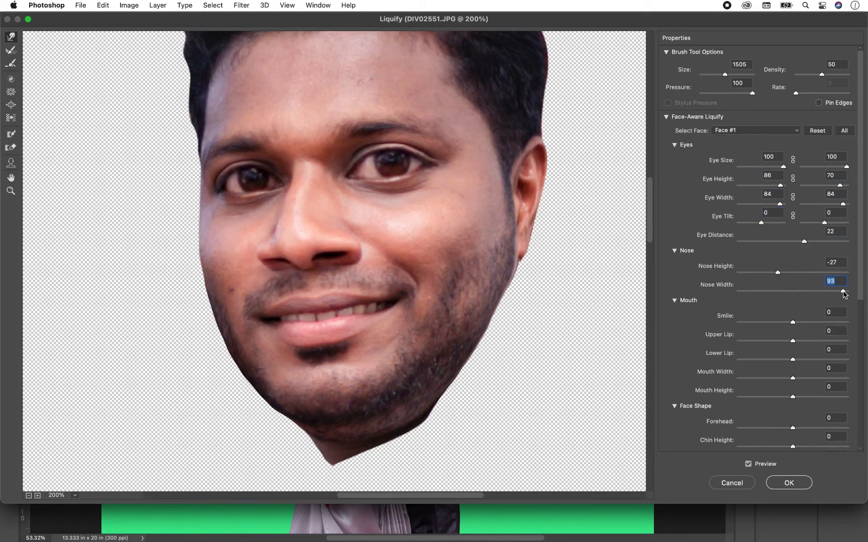
Step: Set the groom's Smile to 34, Upper Lip to 49, Lower Lip to -52, Mouth Width to 15 and Mouth Height to 74
left_click_drag(793, 323, 819, 342)
left_click_drag(793, 359, 832, 397)
Step: Reshape the groom's face with Forehead 67, Jawline -24 and Face Width -31, adjust the Chin Height, and apply the Liquify changes
left_click_drag(794, 428, 784, 428)
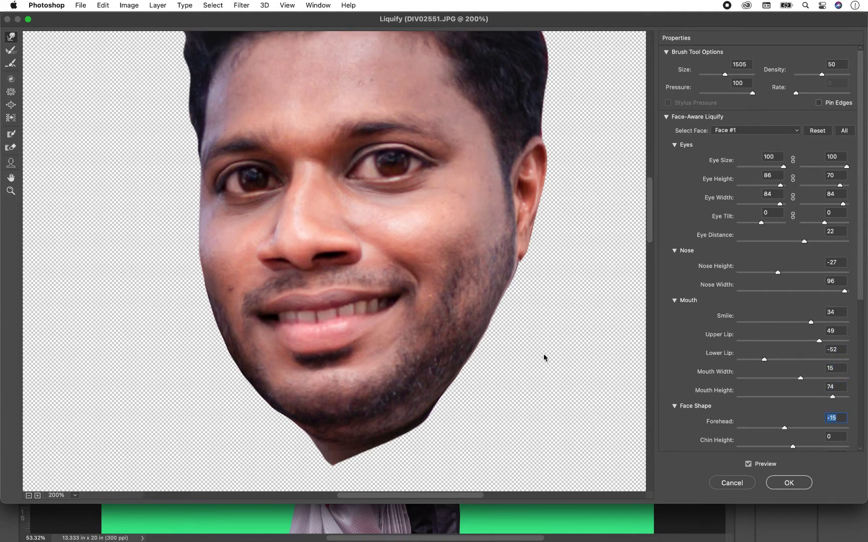
key("alt+super+0")
scroll(783, 301, "down", 5)
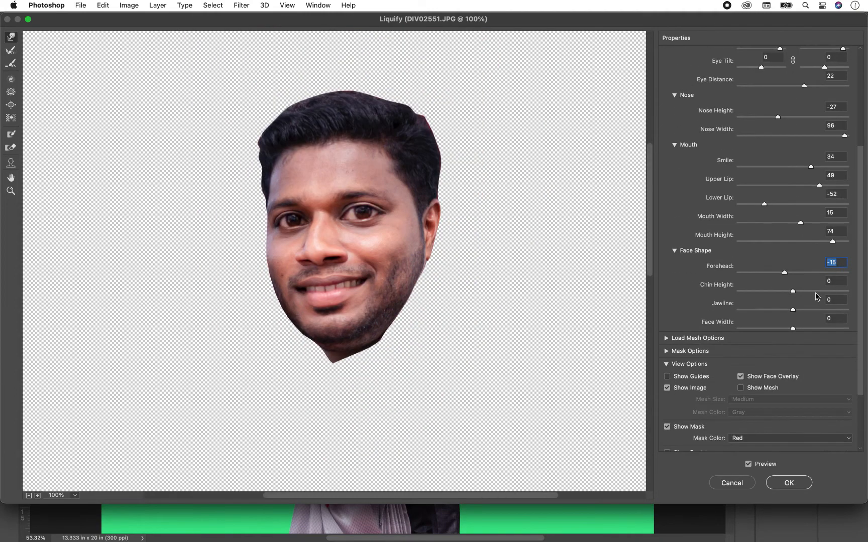
left_click_drag(784, 273, 806, 293)
mouse_move(793, 310)
left_mouse_down()
mouse_move(780, 310)
mouse_move(797, 293)
left_mouse_up()
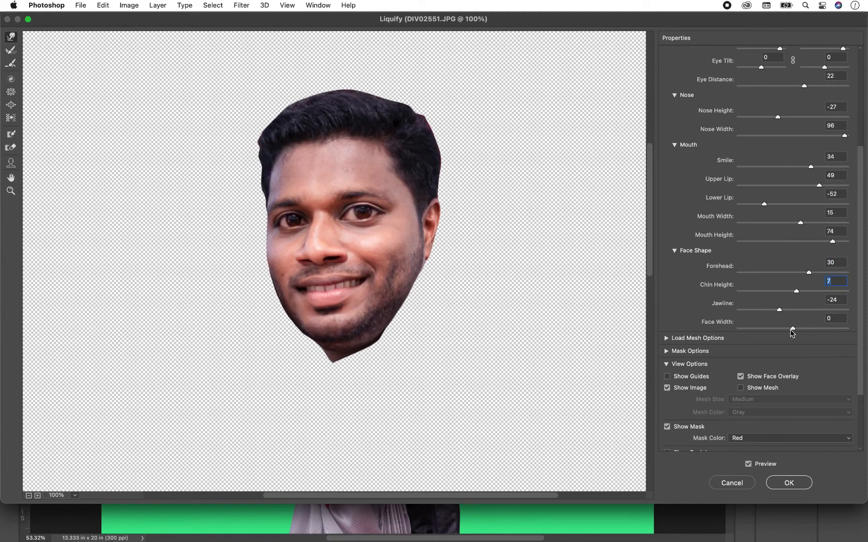
left_click_drag(792, 329, 771, 329)
left_click_drag(809, 273, 812, 273)
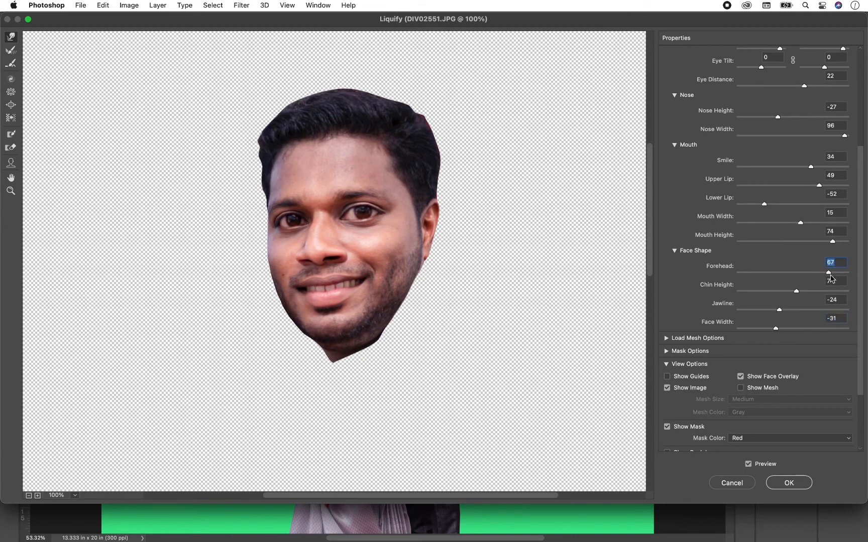
left_click(796, 291)
key("Return")
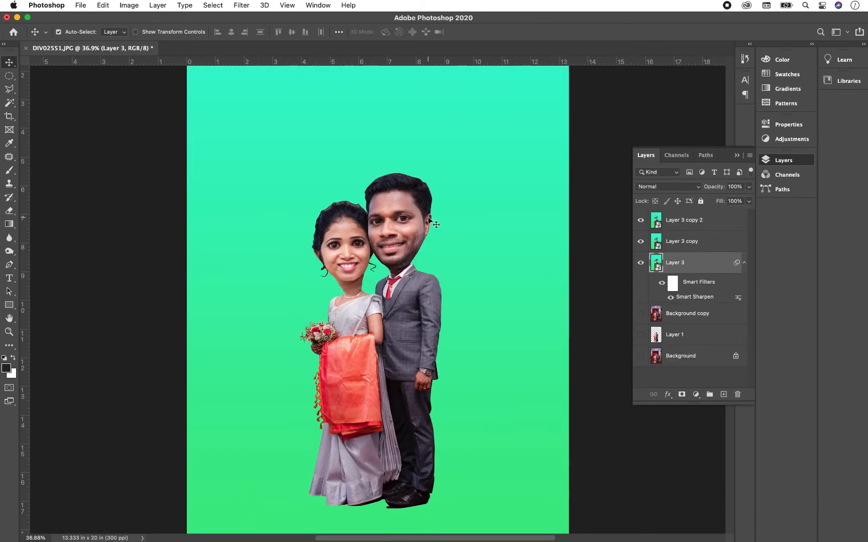
left_click(241, 5)
left_click(266, 76)
key("Escape")
Step: Apply the Oil Paint filter to Layer 3 with Stylization 5.1 and Cleanliness 3.4
left_click(241, 5)
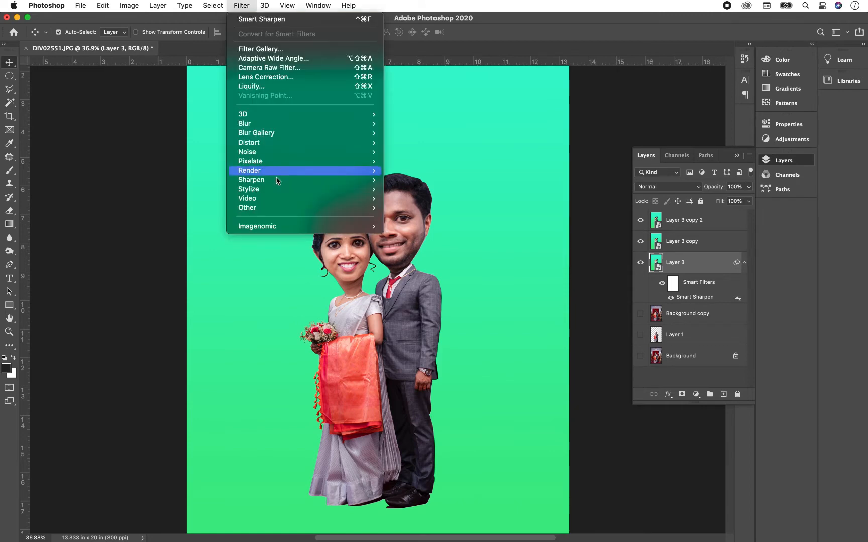
left_click(441, 221)
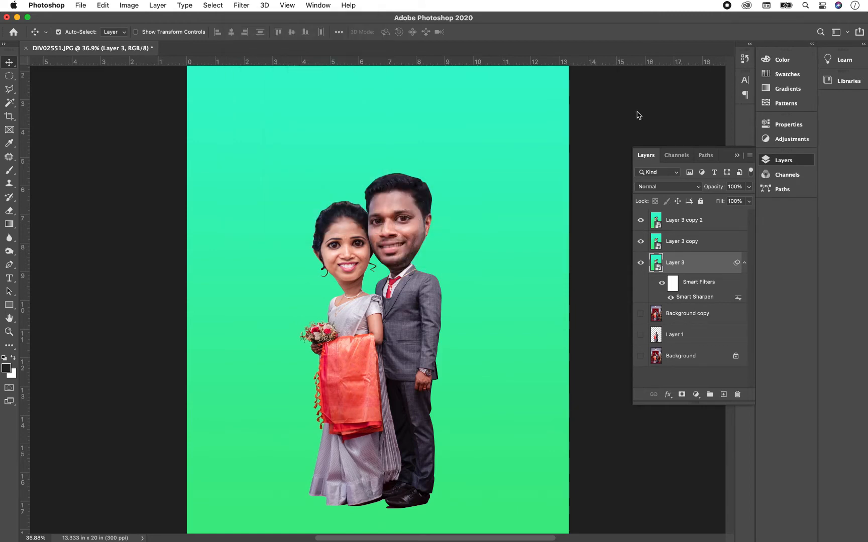
left_click_drag(529, 352, 534, 352)
left_click(513, 378)
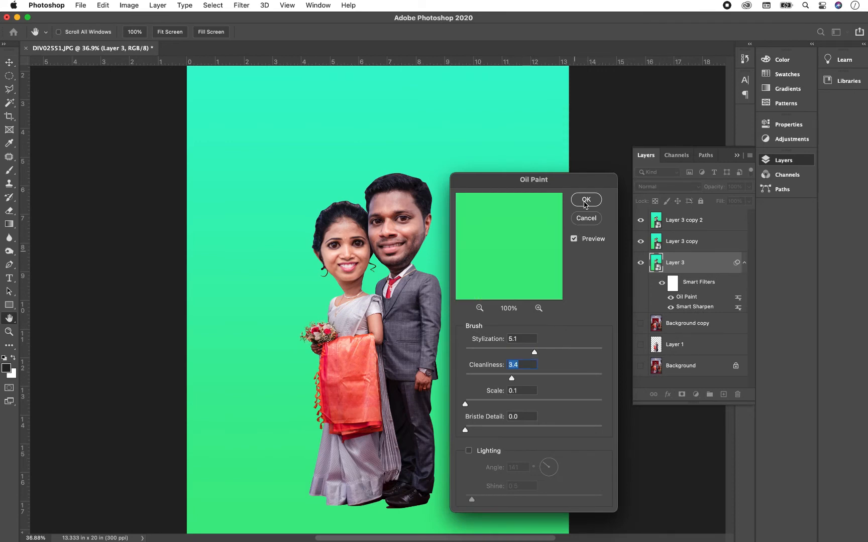
left_click(585, 200)
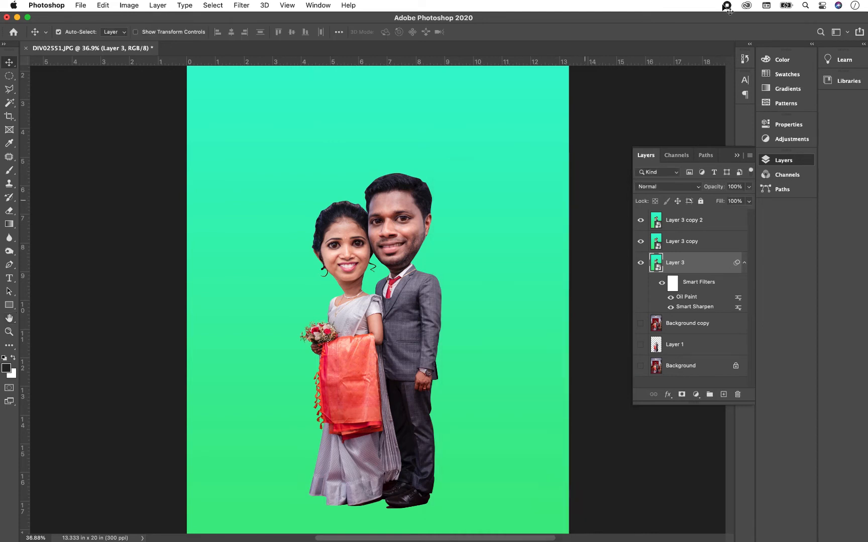
Step: Apply the Filter Gallery's Poster Edges effect to Layer 3 with Edge Thickness 0, Edge Intensity 0 and Posterization 3
left_click(241, 5)
left_click(251, 48)
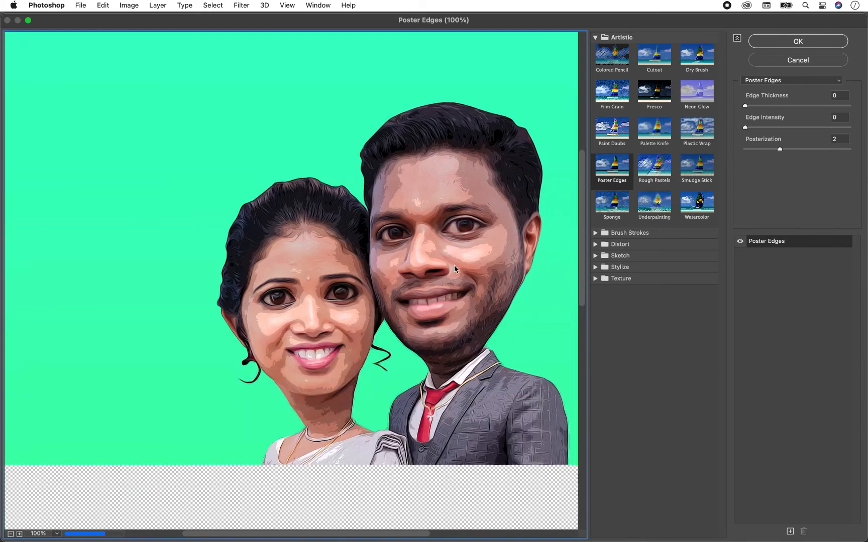
left_click_drag(778, 150, 743, 151)
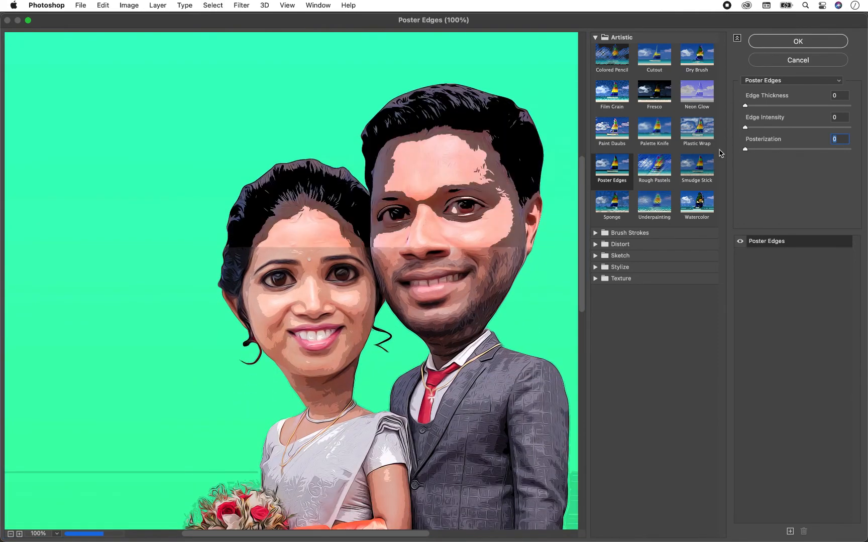
left_click(832, 149)
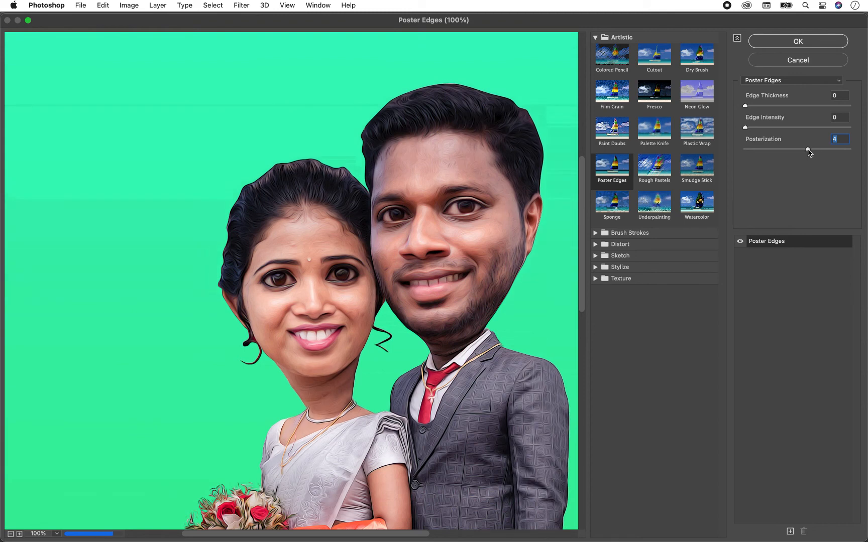
left_click_drag(806, 149, 795, 150)
left_click(697, 204)
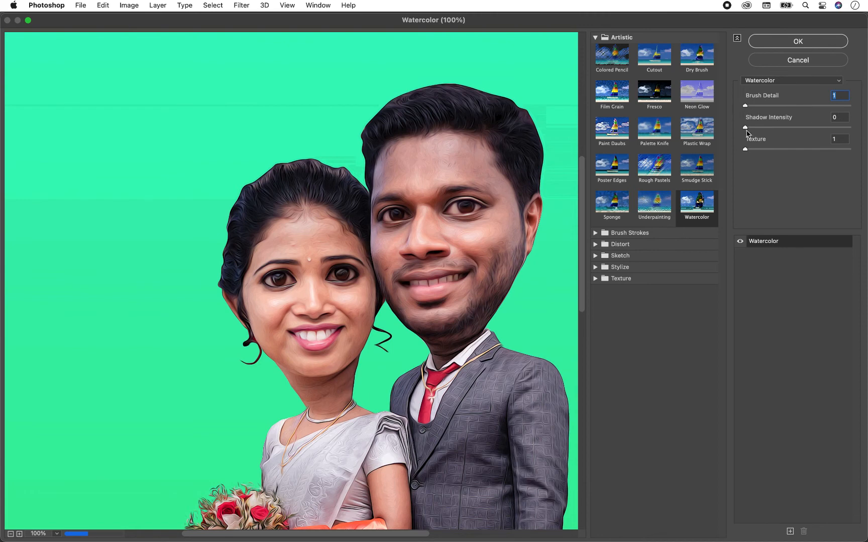
left_click(611, 173)
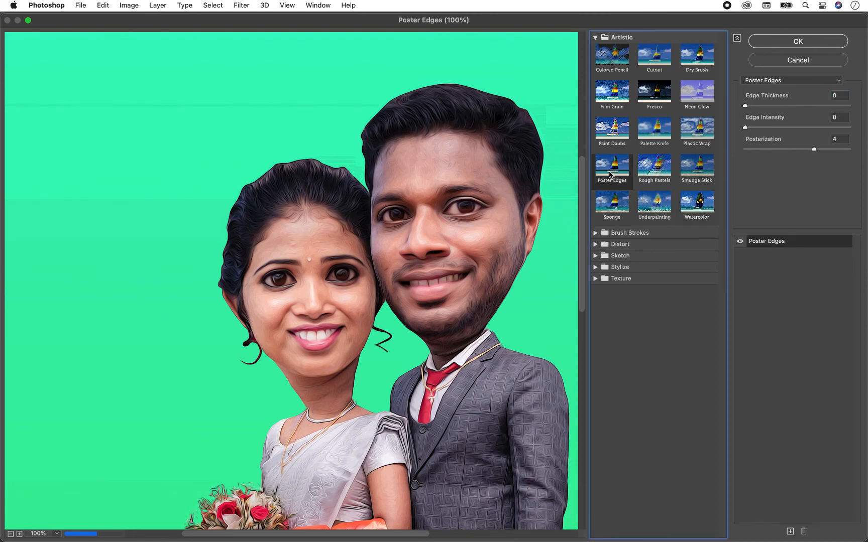
left_click(808, 149)
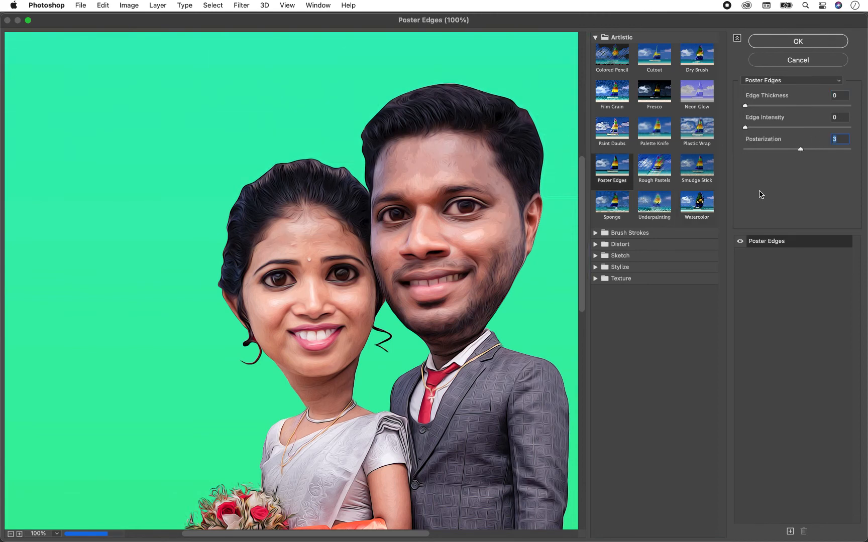
left_click(807, 43)
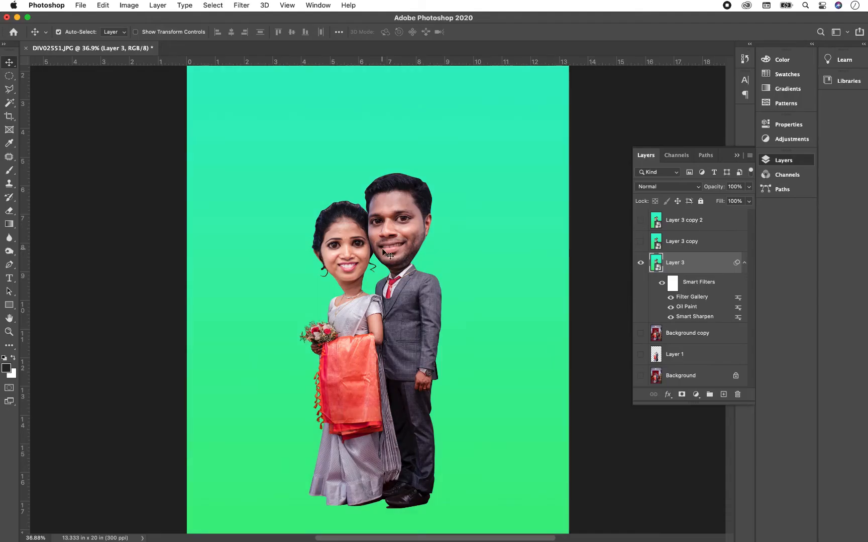
Step: Sharpen Layer 3 with an Unsharp Mask of Amount 111%, Radius 5.1 pixels and Threshold 2 levels
scroll(374, 232, "up", 5)
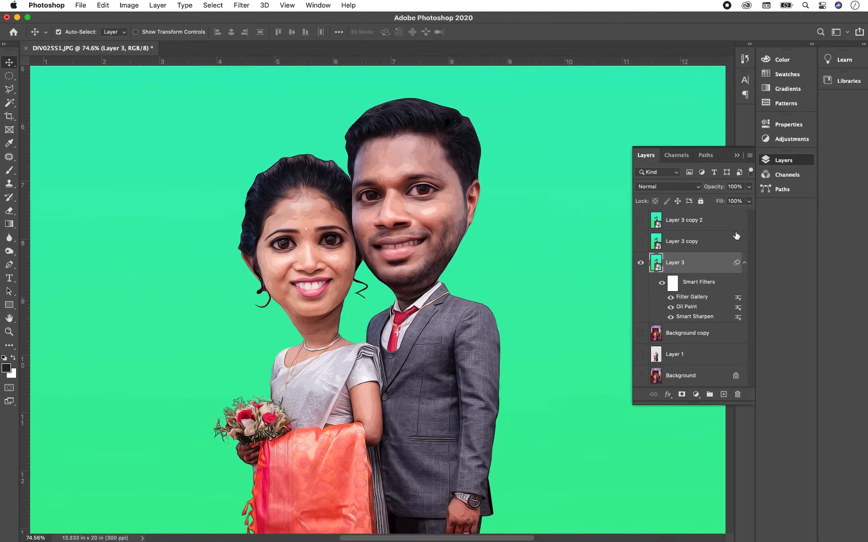
left_click(242, 5)
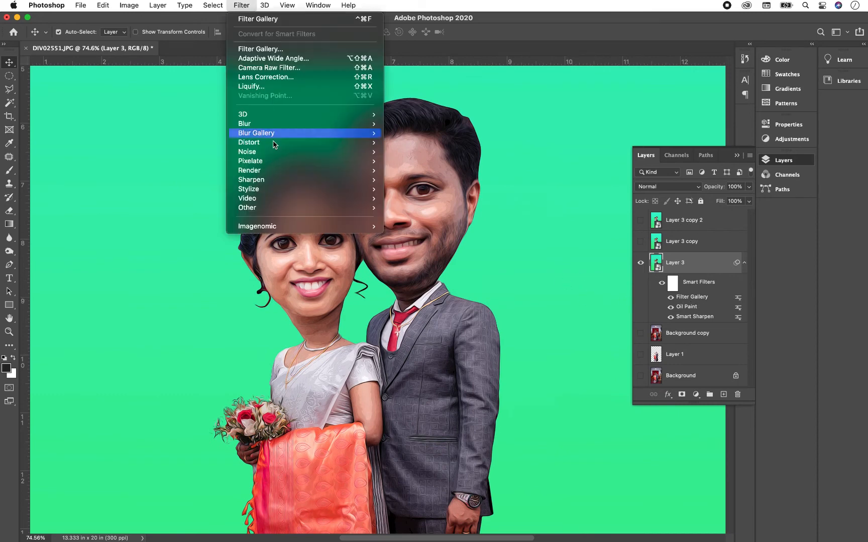
mouse_move(267, 183)
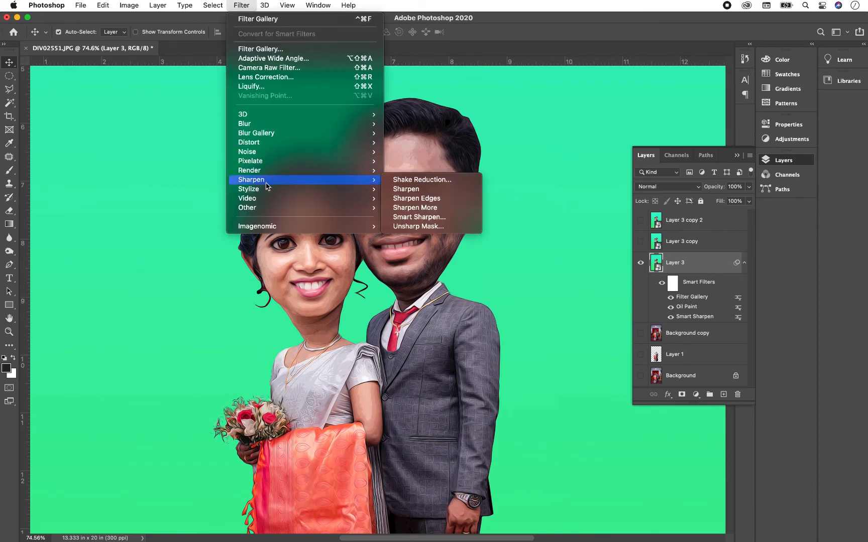
left_click(413, 226)
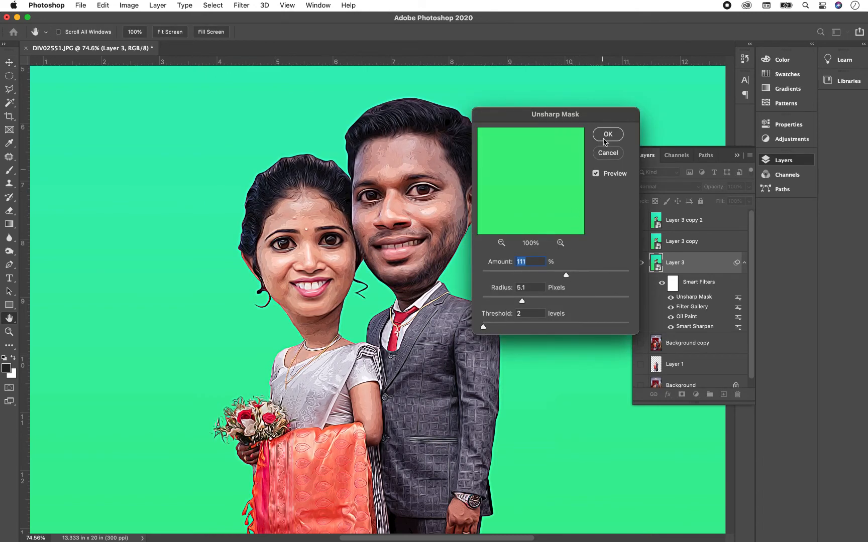
left_click(605, 141)
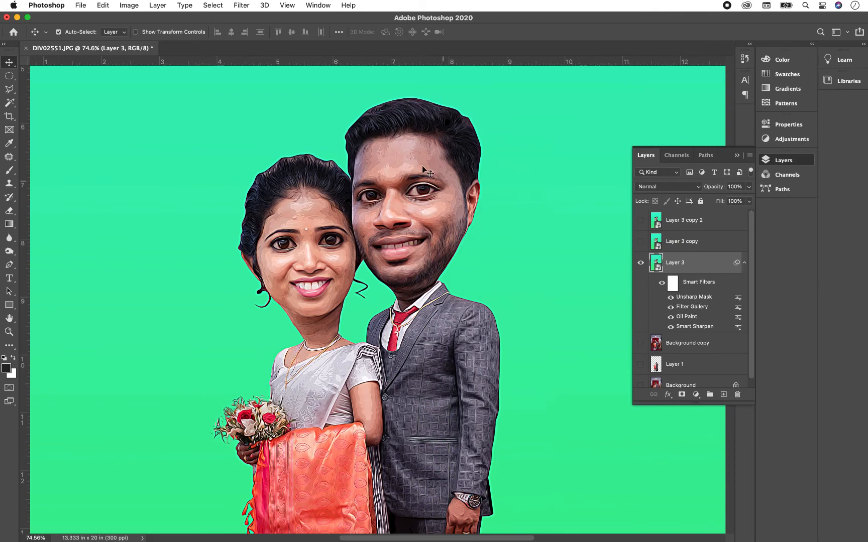
Step: Apply Poster Edges from the Filter Gallery to Layer 3 copy with Edge Thickness 6, Edge Intensity 7 and Posterization 6
left_click(241, 5)
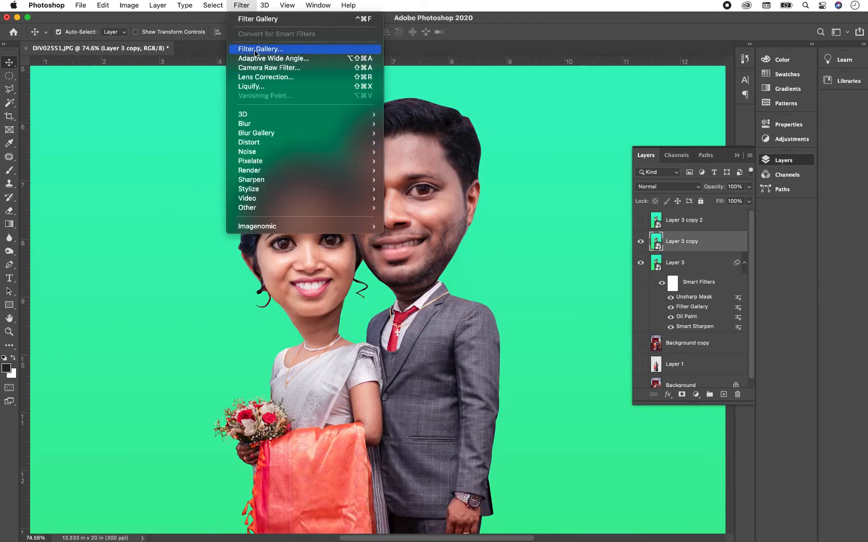
left_click(274, 51)
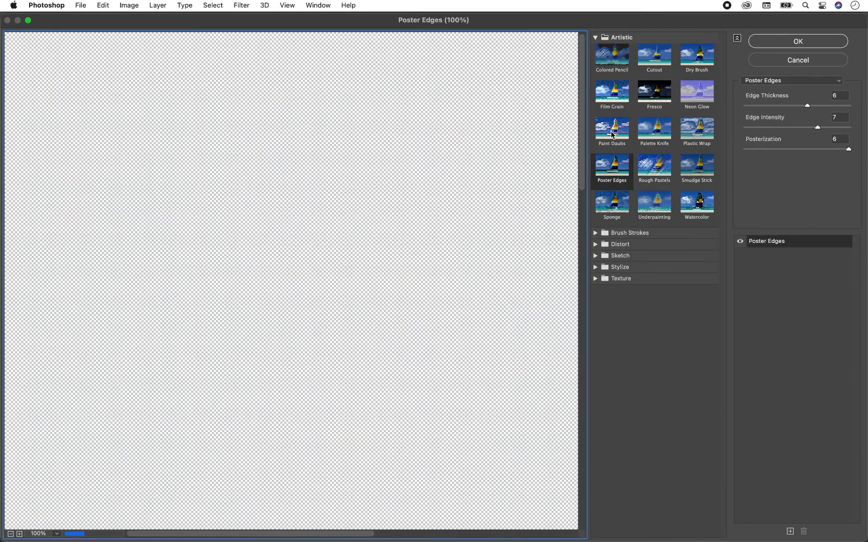
scroll(376, 240, "down", 10)
scroll(403, 236, "right", 5)
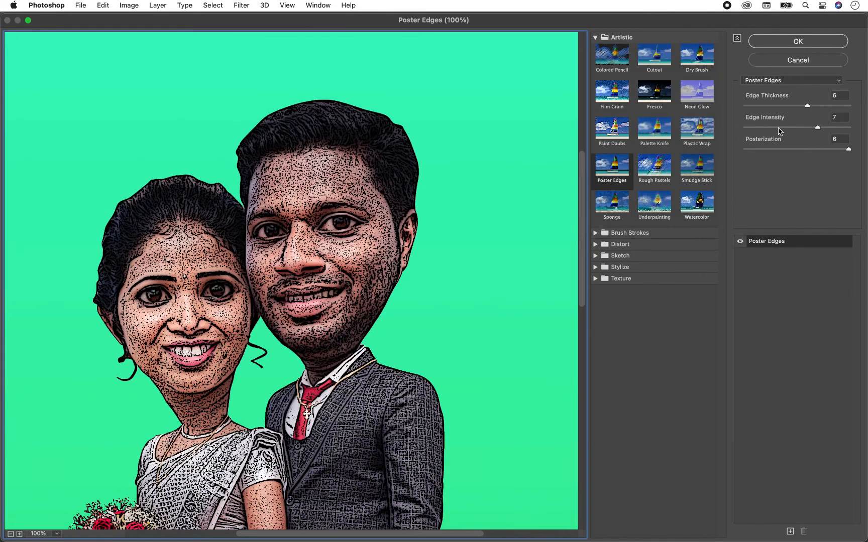
key("Return")
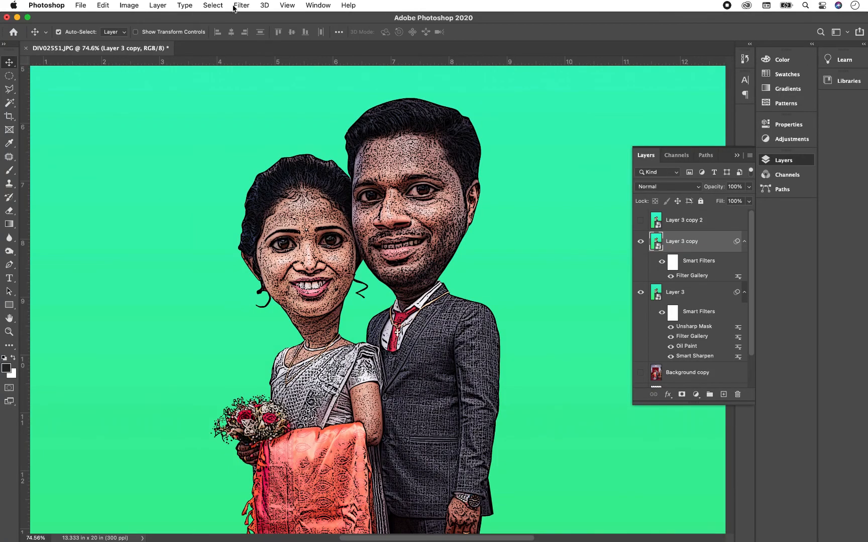
Step: Add an Oil Paint filter to Layer 3 copy with Stylization 10.0 and Cleanliness 3.4
left_click(234, 7)
left_click(421, 233)
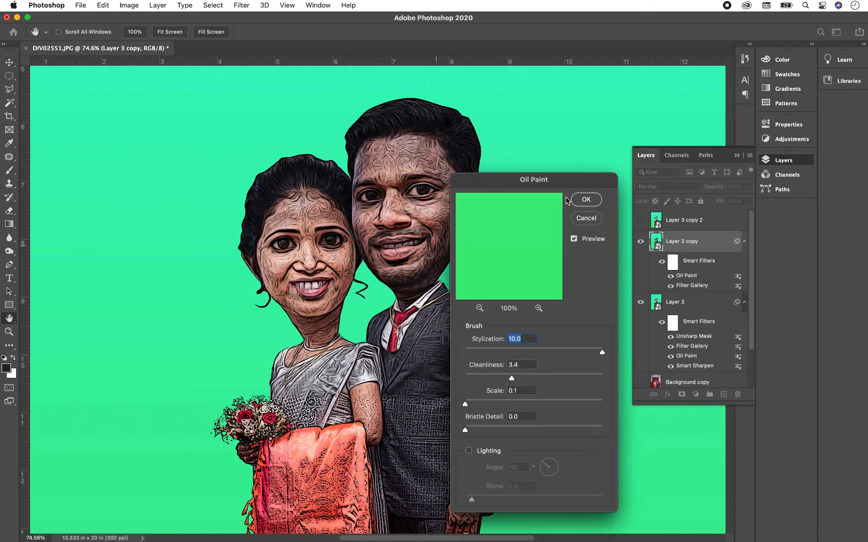
left_click(582, 199)
Step: Blend Layer 3 copy in Overlay mode at 22% opacity
left_click(664, 188)
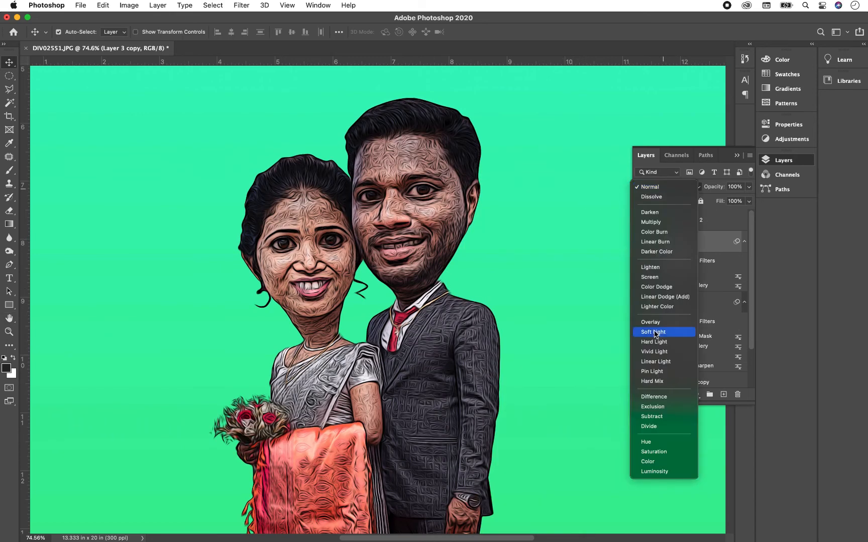
left_click(652, 326)
left_click_drag(749, 186, 711, 201)
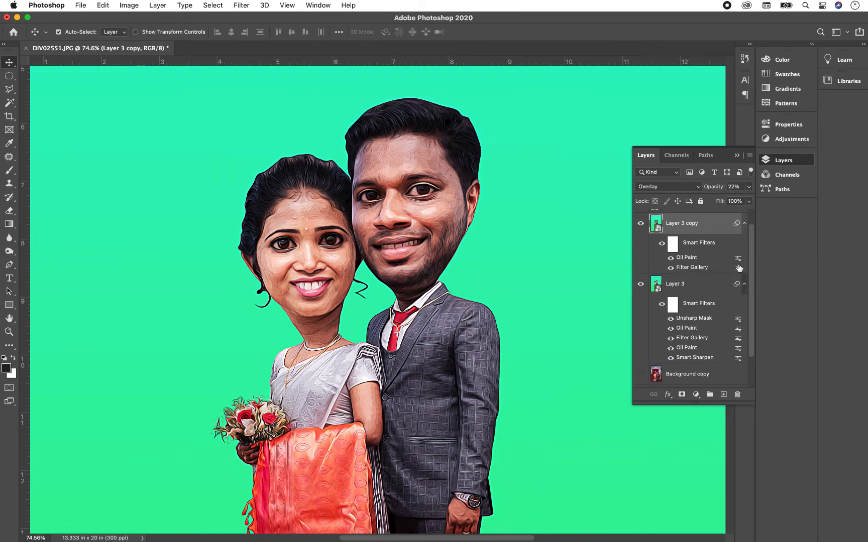
Step: Edit the Poster Edges effect on Layer 3 copy to Edge Thickness 4 and Edge Intensity 4, and toggle the effect's visibility
key("super+j")
double_click(692, 286)
left_click(465, 227)
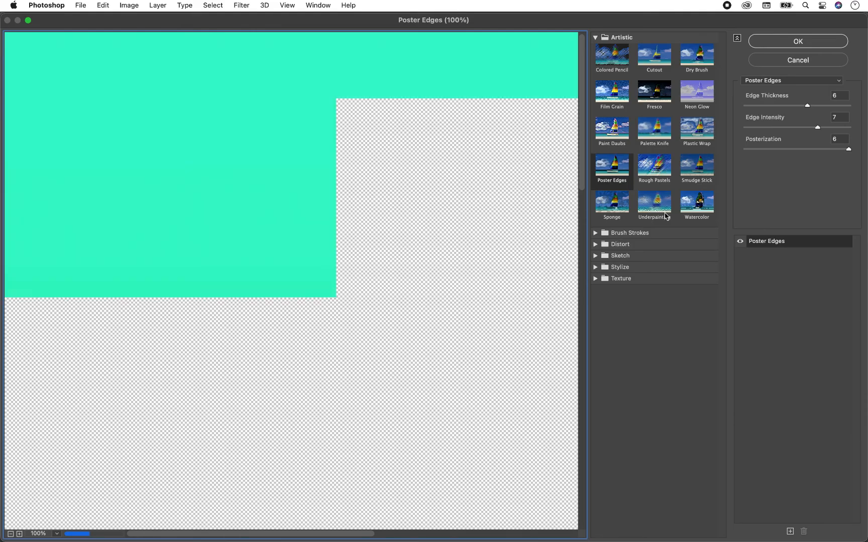
left_click(790, 127)
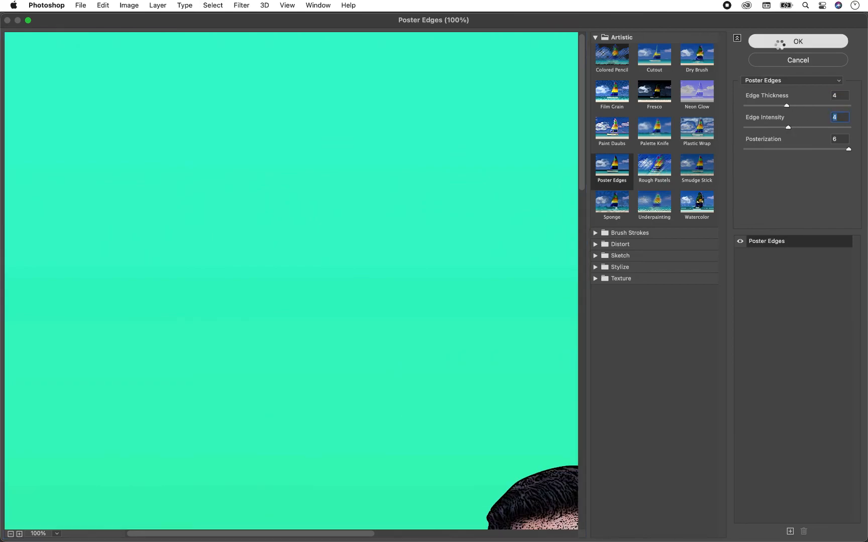
left_click(781, 41)
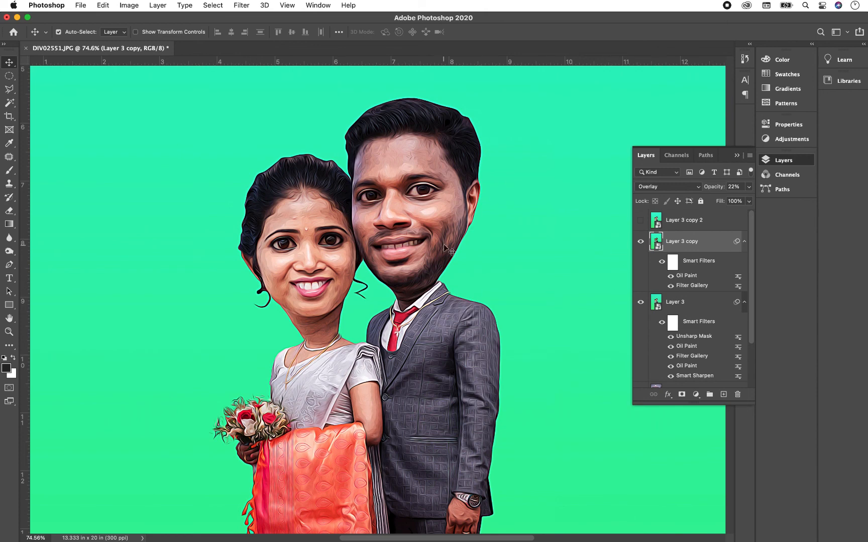
left_click(671, 285)
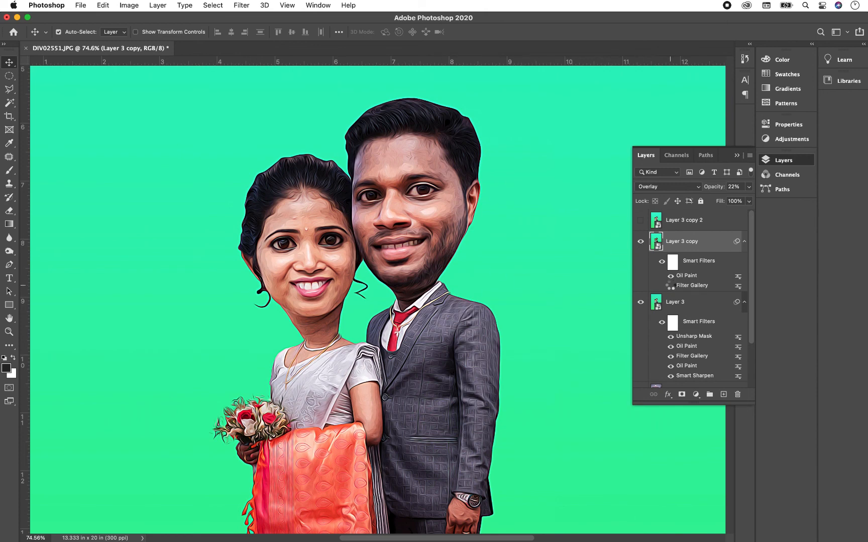